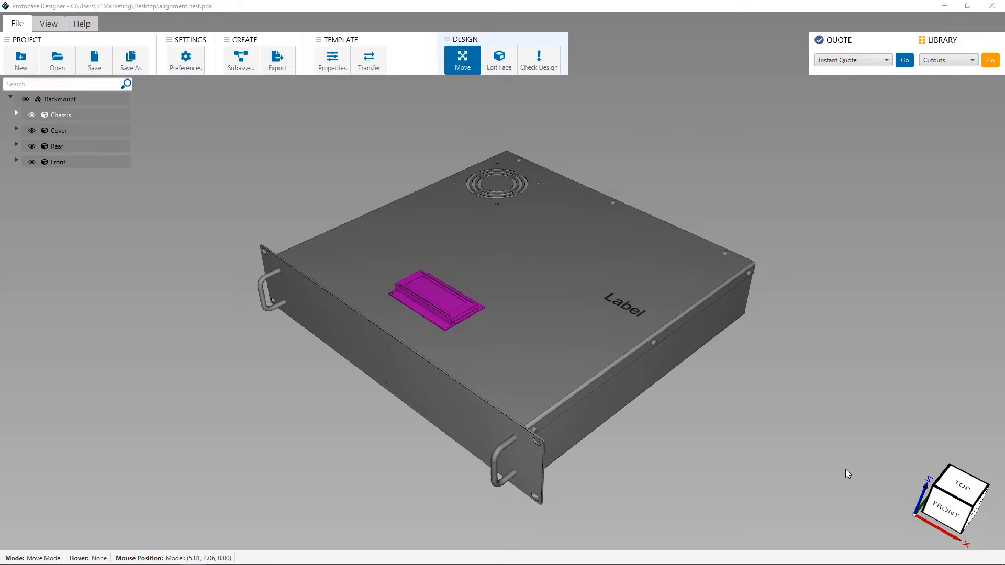
- Open the top face of the rackmount enclosure's cover for editing
click(498, 59)
click(537, 262)
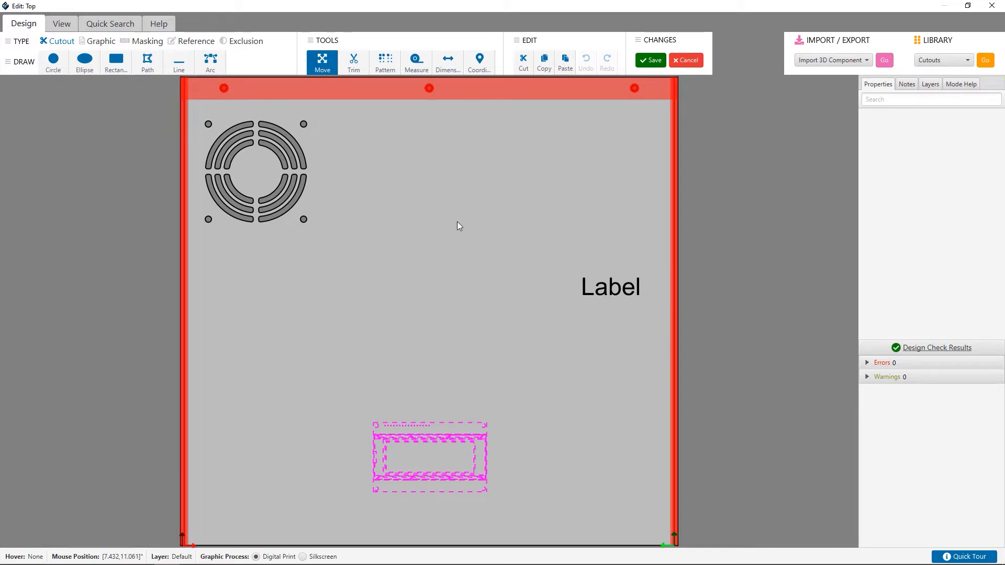
click(419, 70)
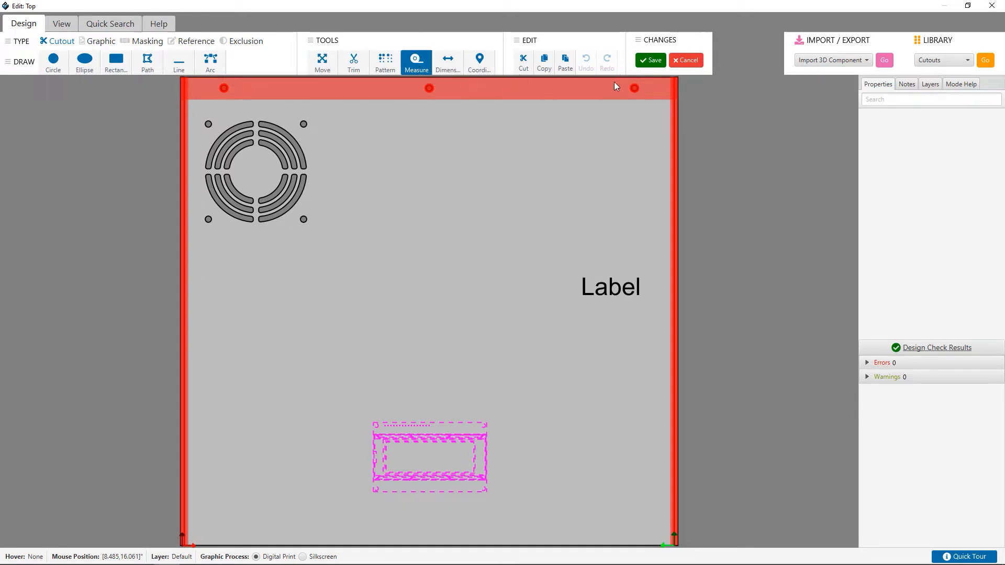
click(312, 71)
click(269, 164)
click(418, 64)
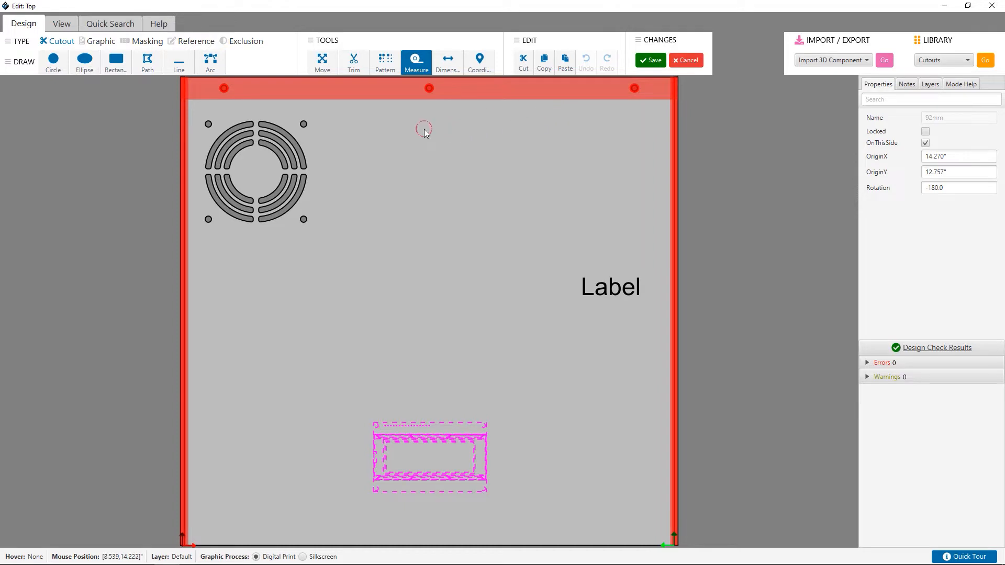
key(Escape)
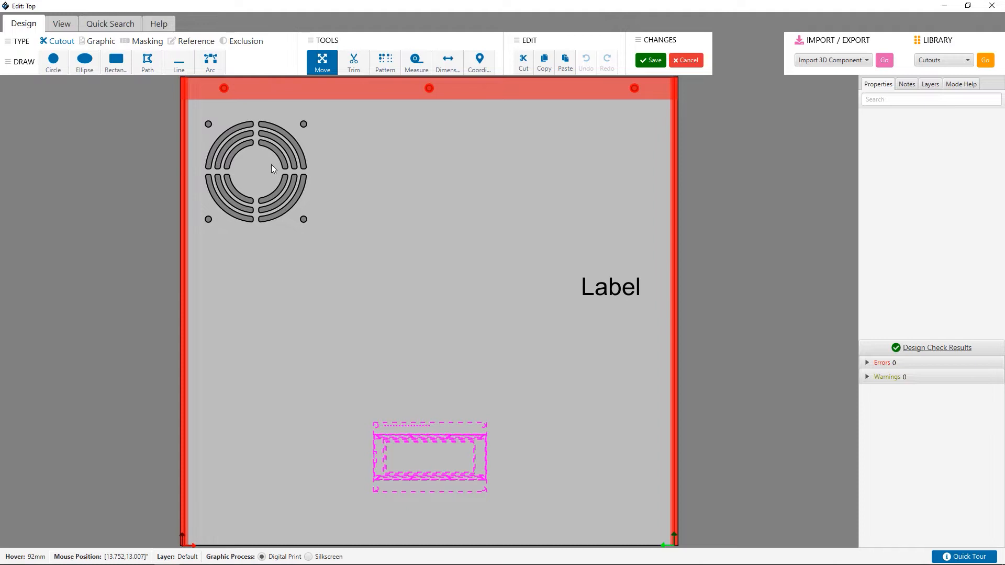
- Align the fan cutout, the "Label" text and the LCD component horizontally by their origins, using the fan cutout as the first-selected reference
drag(195, 106, 653, 498)
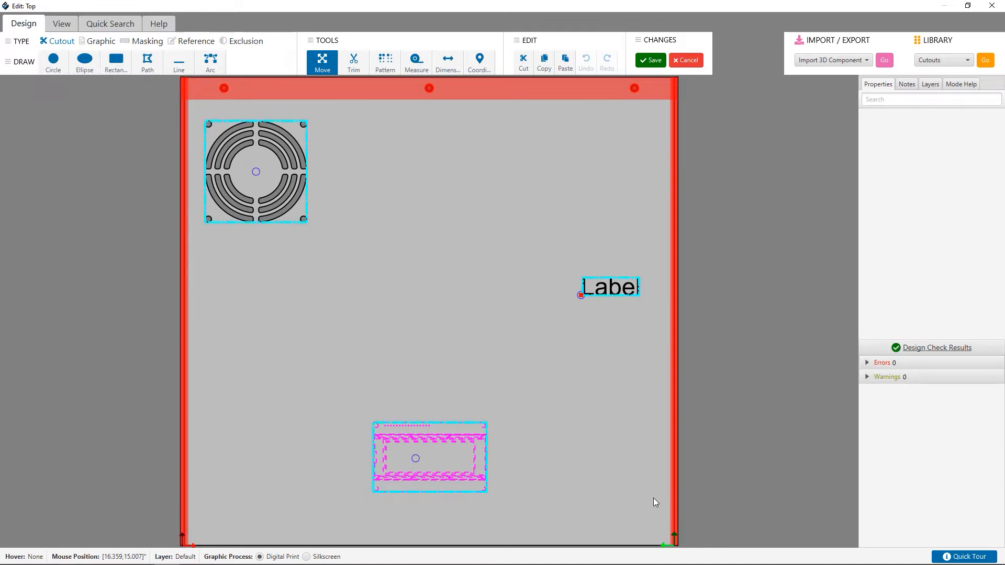
click(342, 214)
click(283, 186)
shift+click(619, 292)
shift+click(447, 454)
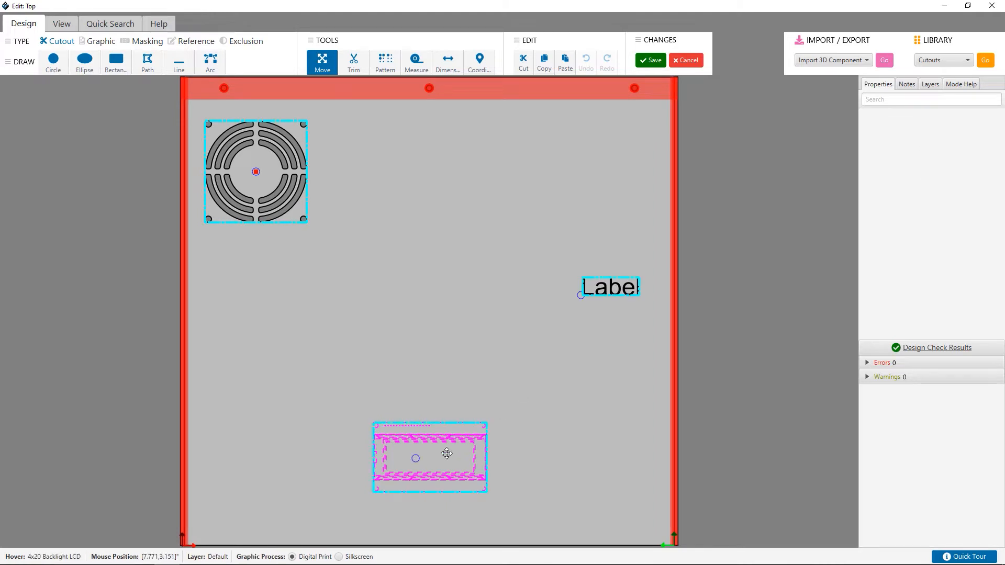
right_click(454, 233)
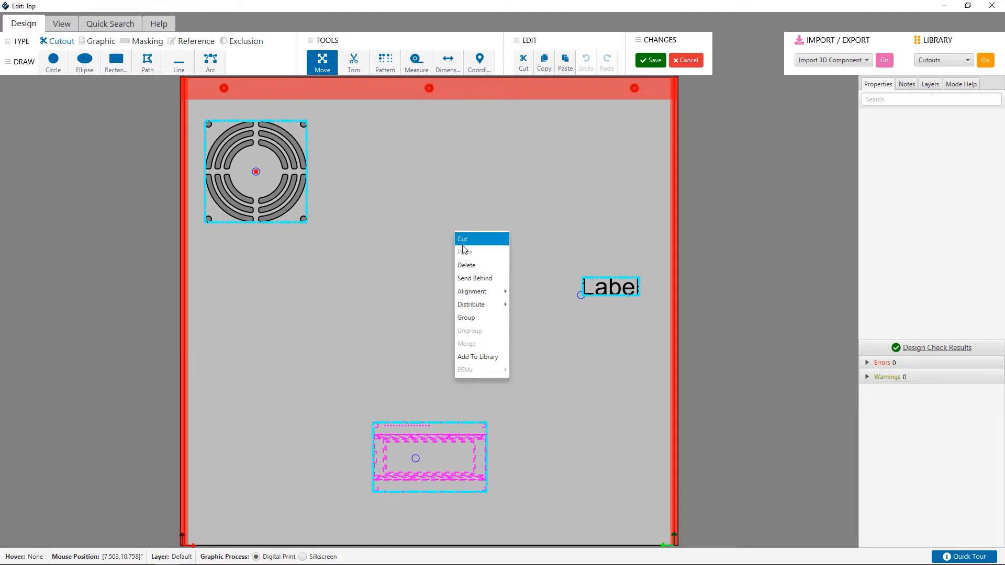
mouse_move(499, 296)
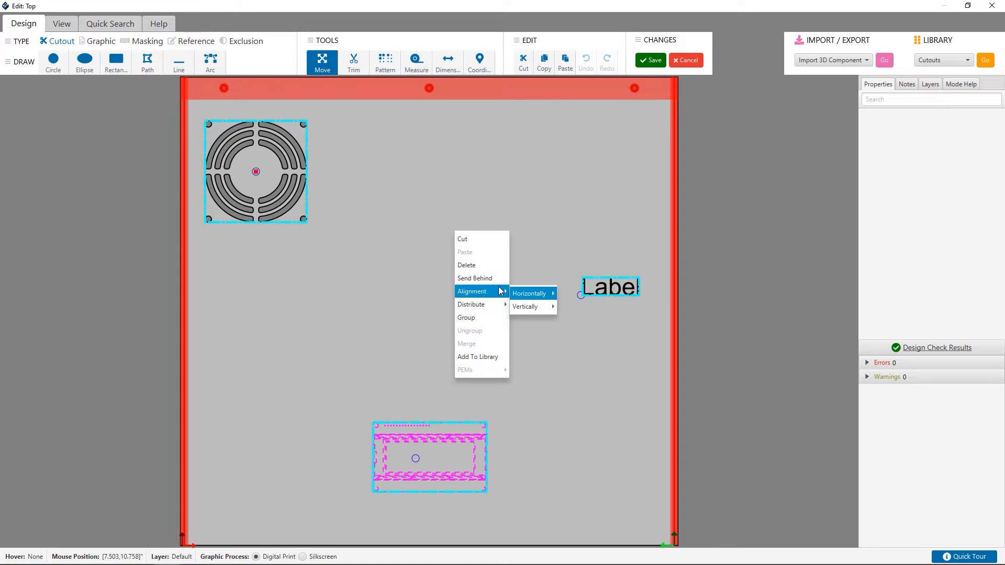
mouse_move(530, 293)
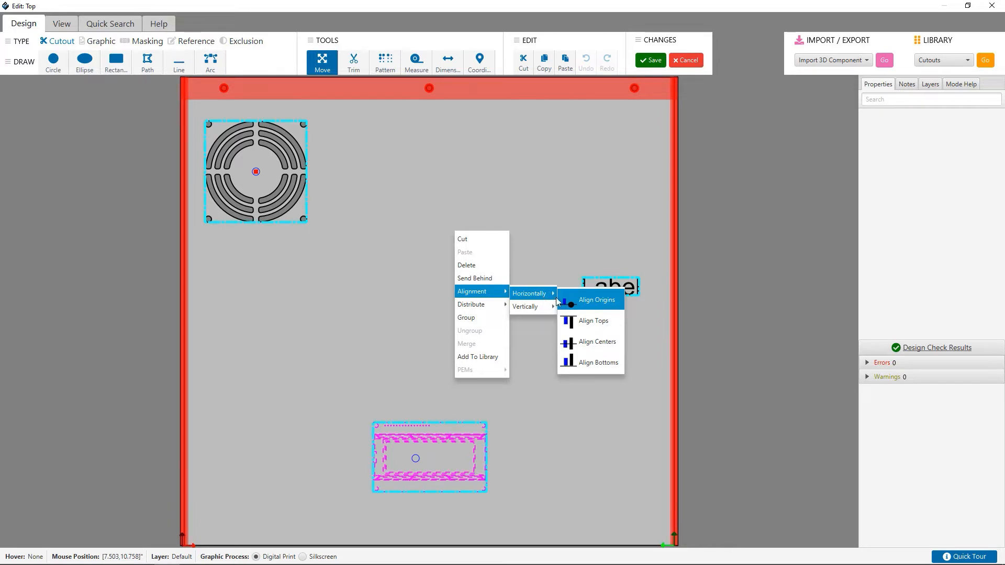
click(597, 300)
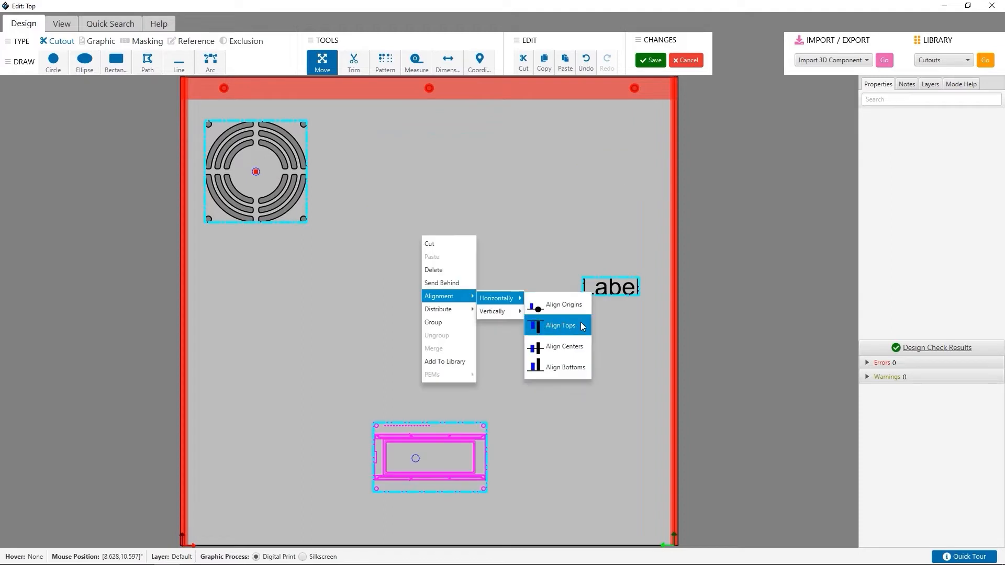
- Try horizontal alignment of the three selected objects by their tops and by their centers, undoing the centers alignment
click(582, 324)
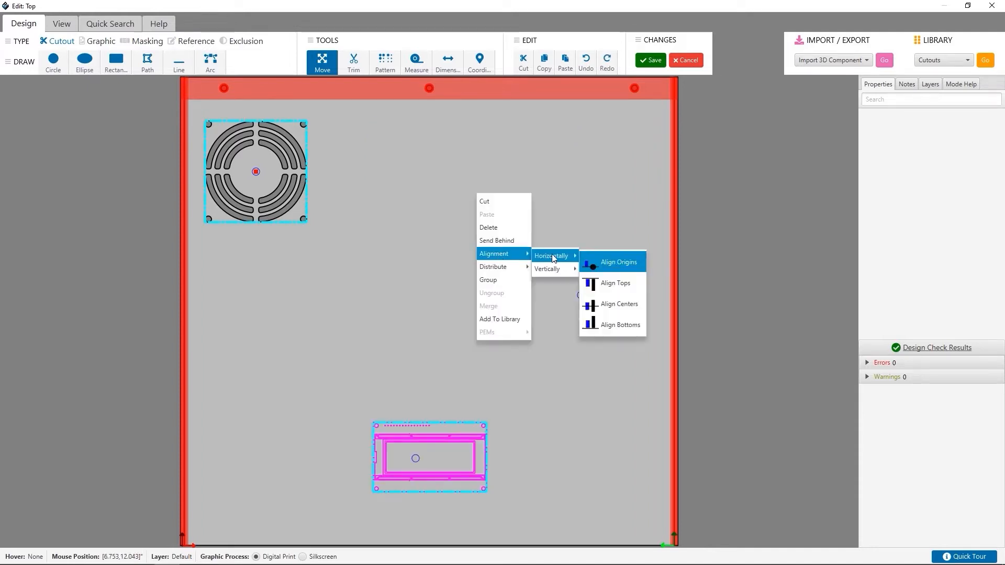
click(605, 303)
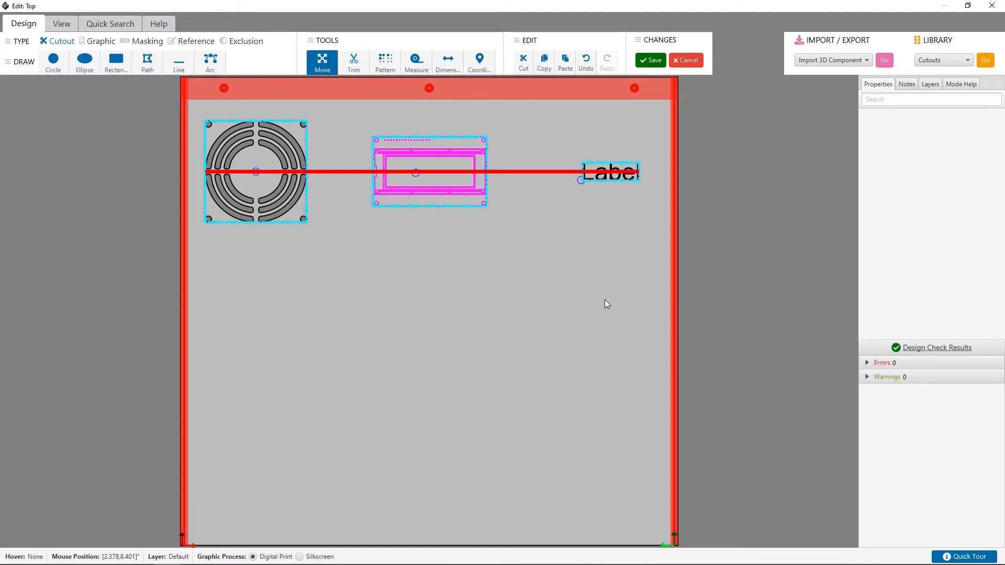
key(ctrl+z)
- Try aligning the fan cutout, label and LCD component horizontally by their bottoms
right_click(466, 224)
mouse_move(492, 284)
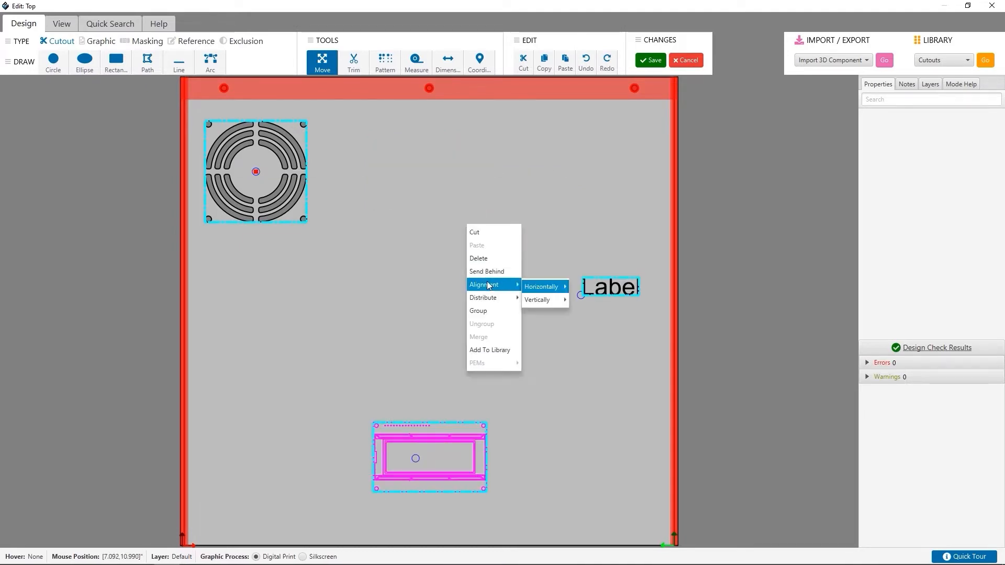
mouse_move(529, 285)
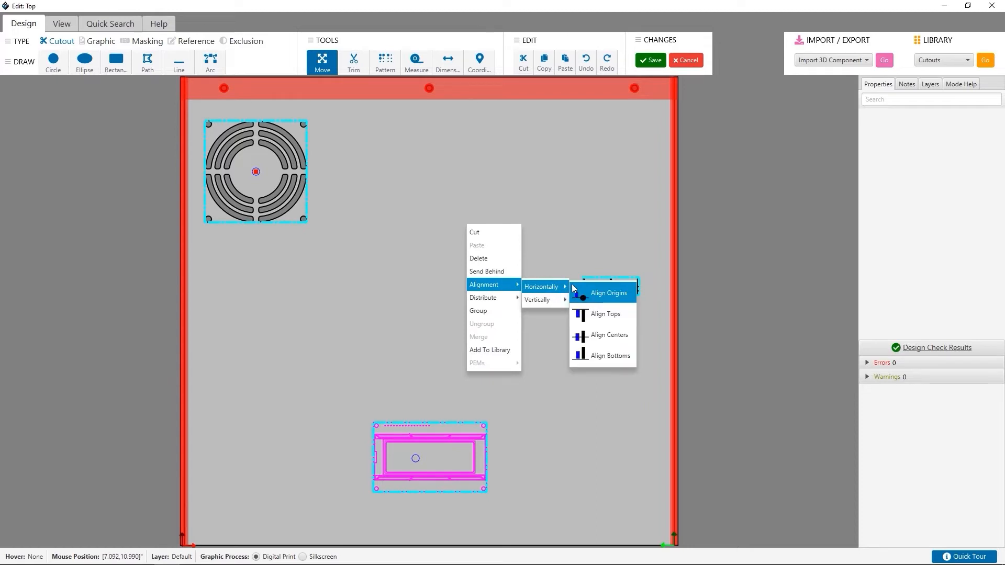
click(589, 350)
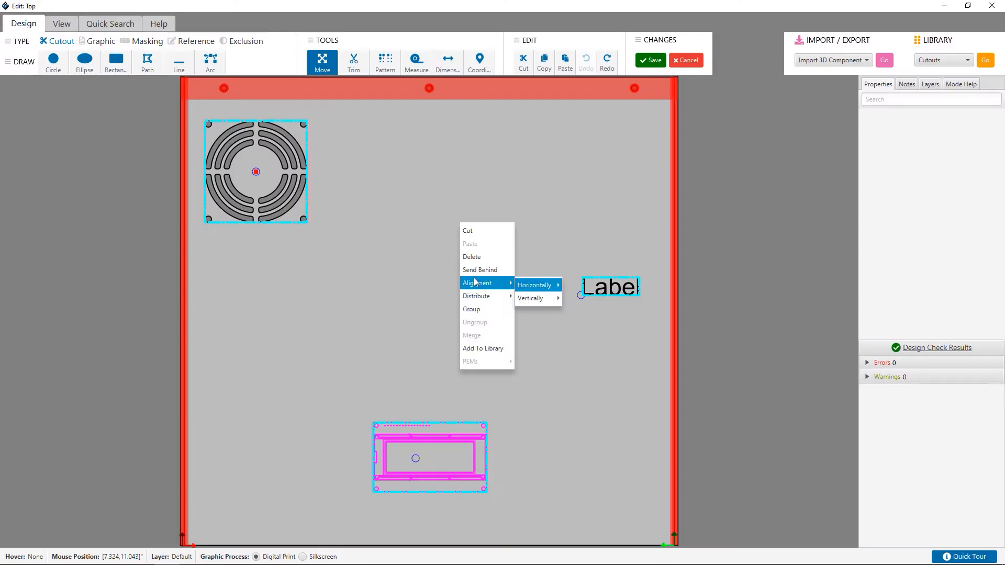
- Try aligning the three selected objects vertically by their origins and undo it
mouse_move(547, 300)
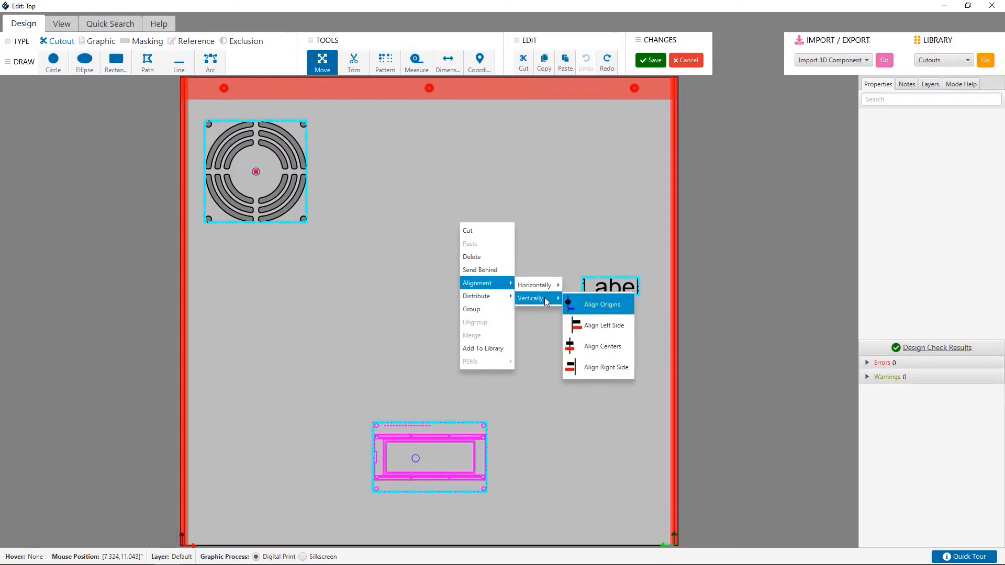
click(586, 304)
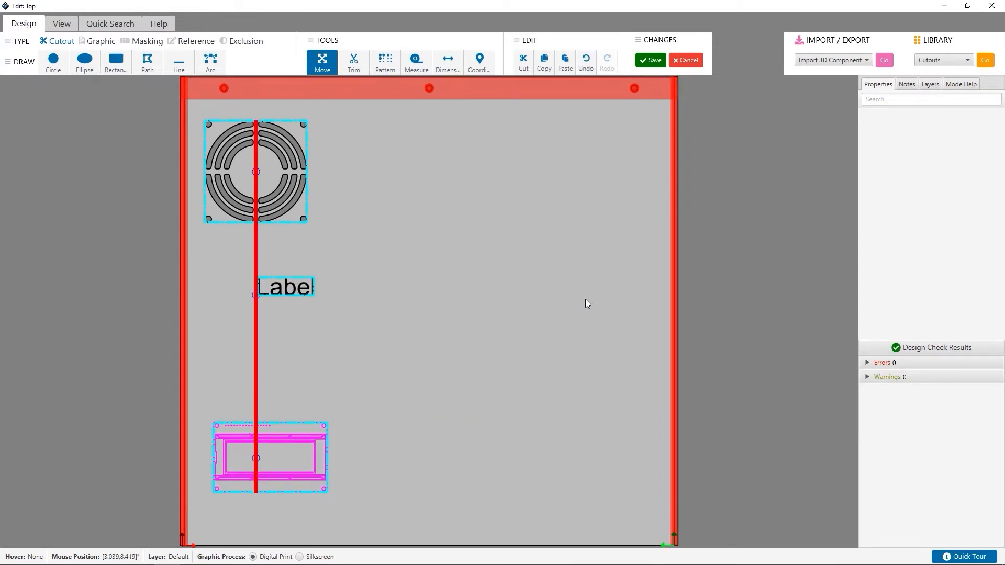
key(ctrl+z)
- Try aligning the fan cutout, label and LCD component vertically by their left sides, and undo the alignment
right_click(478, 224)
mouse_move(498, 283)
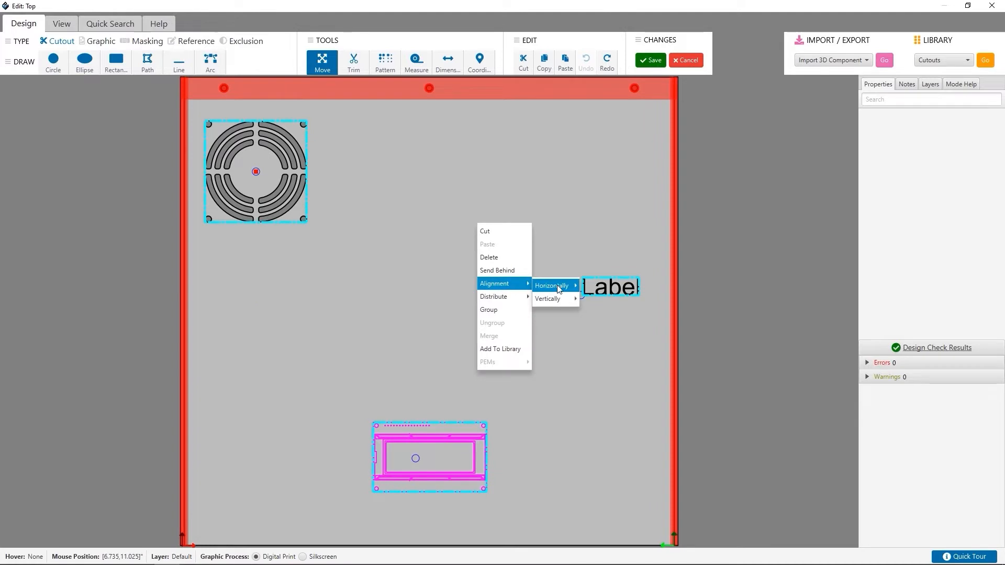
mouse_move(566, 299)
click(601, 326)
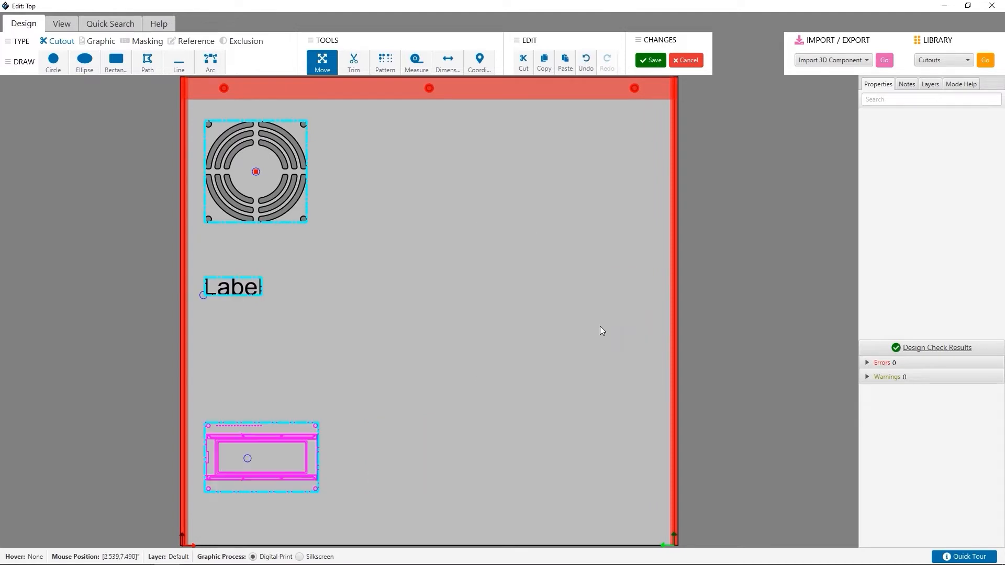
key(ctrl+z)
- Try aligning the fan cutout, label and LCD component vertically by their centers, and undo the alignment
right_click(504, 260)
mouse_move(501, 303)
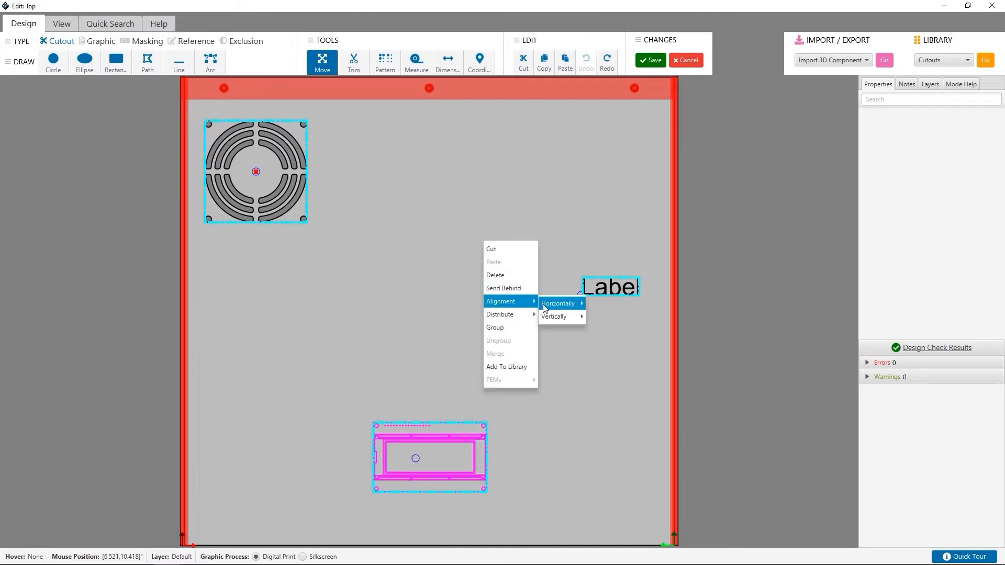
mouse_move(562, 315)
click(640, 366)
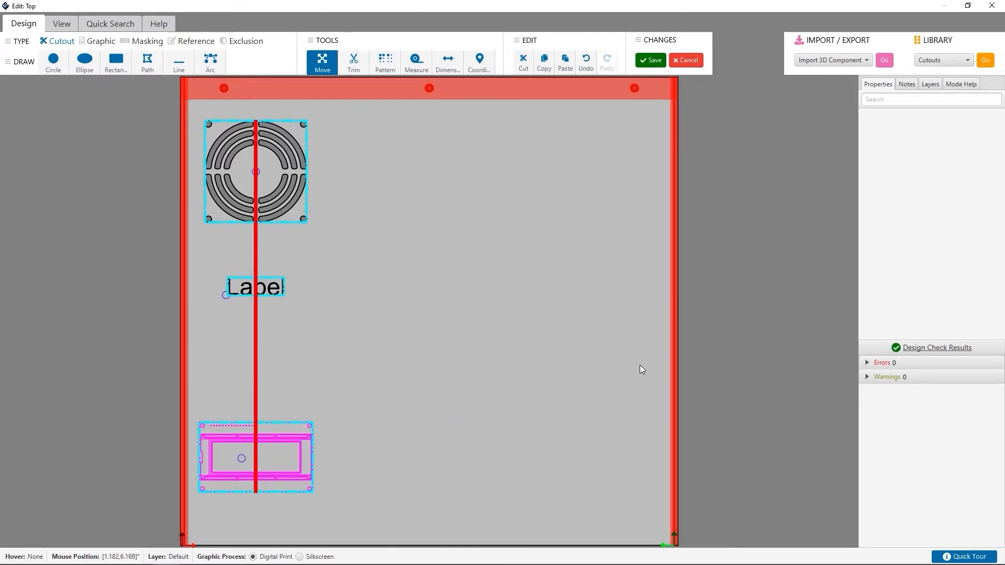
key(ctrl+z)
- Try aligning the fan cutout, label and LCD component vertically by their right sides, and undo the alignment
right_click(456, 235)
mouse_move(470, 296)
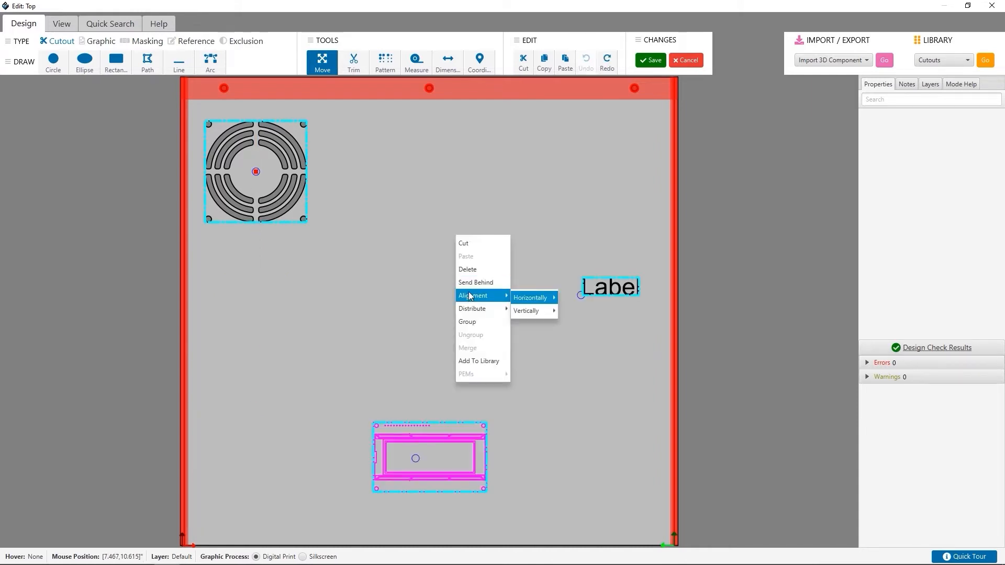
mouse_move(534, 311)
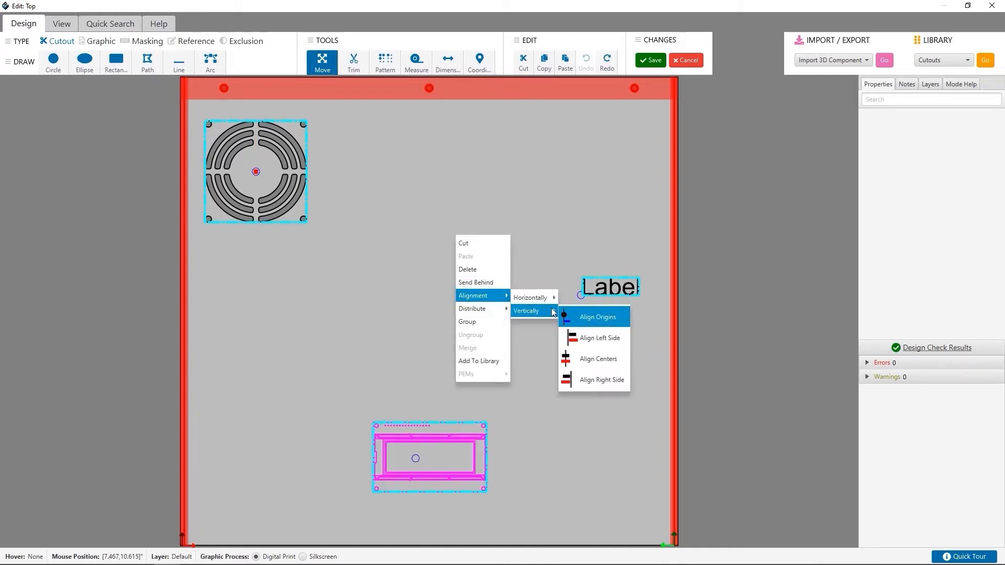
click(601, 379)
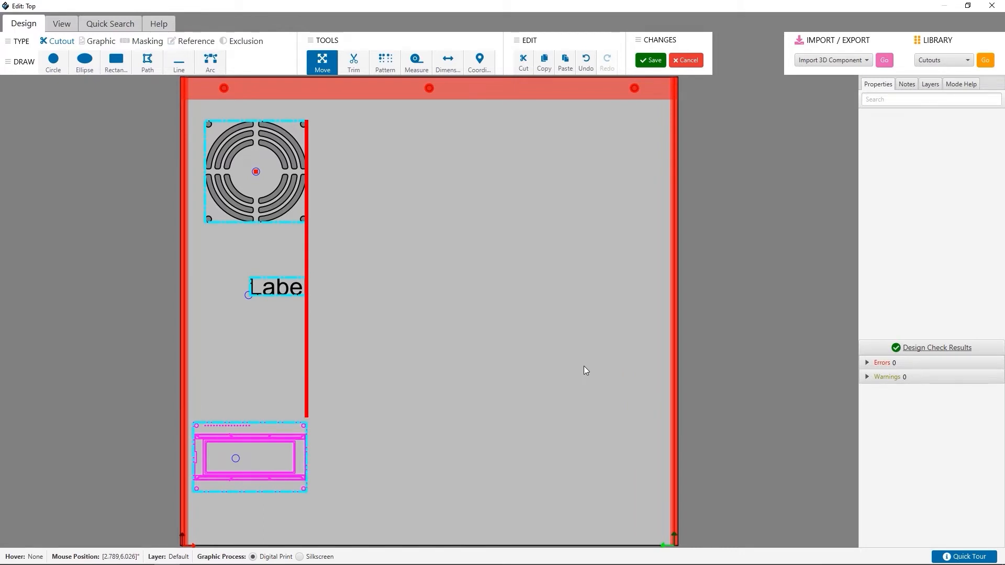
key(ctrl+z)
- Align the fan cutout, label and LCD component vertically by their origins
right_click(460, 224)
mouse_move(487, 283)
mouse_move(544, 298)
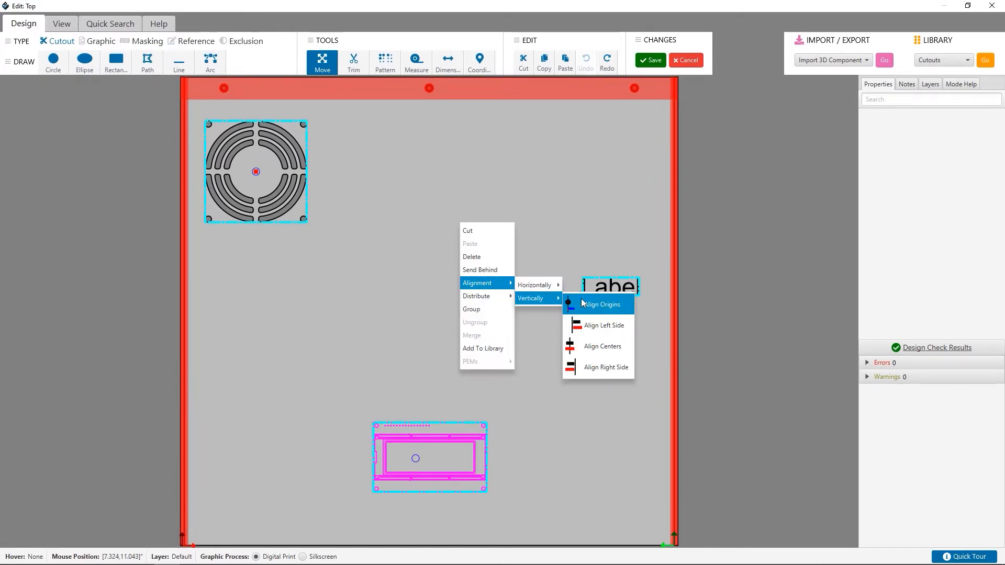
click(587, 302)
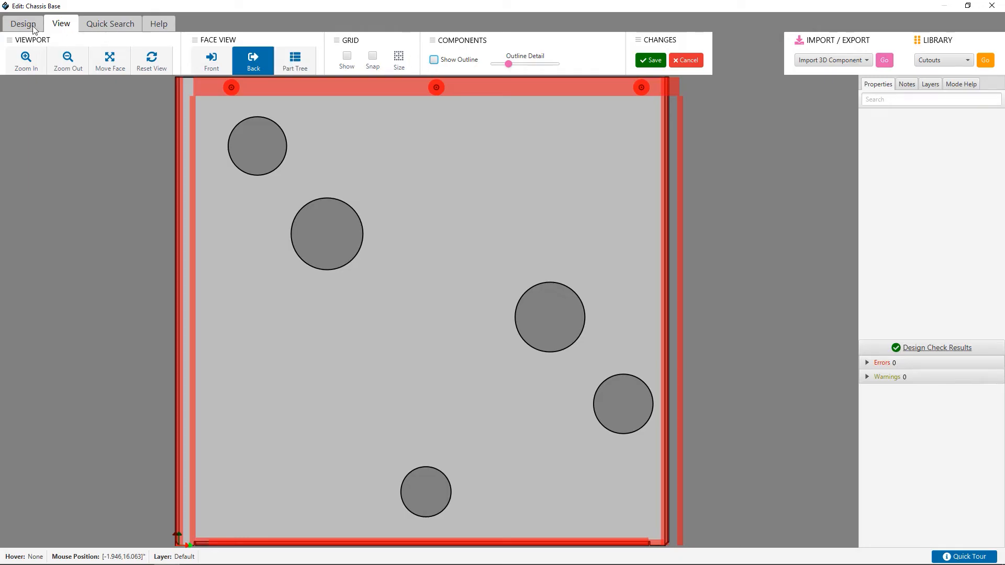
- Try distributing all five circular cutouts on the Chassis Base horizontally by their origins, and undo the distribution
click(33, 29)
drag(217, 118, 667, 522)
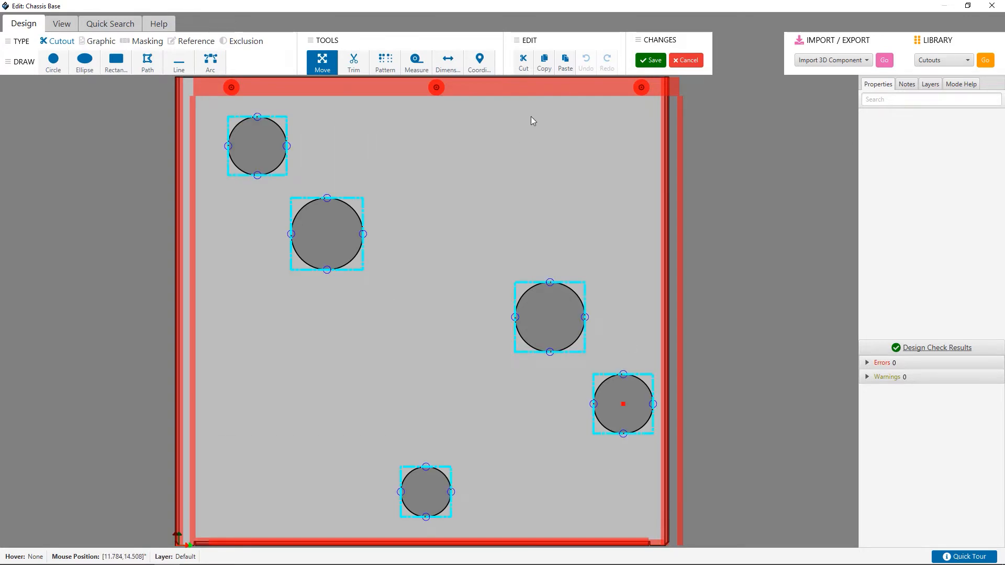
right_click(632, 116)
mouse_move(662, 189)
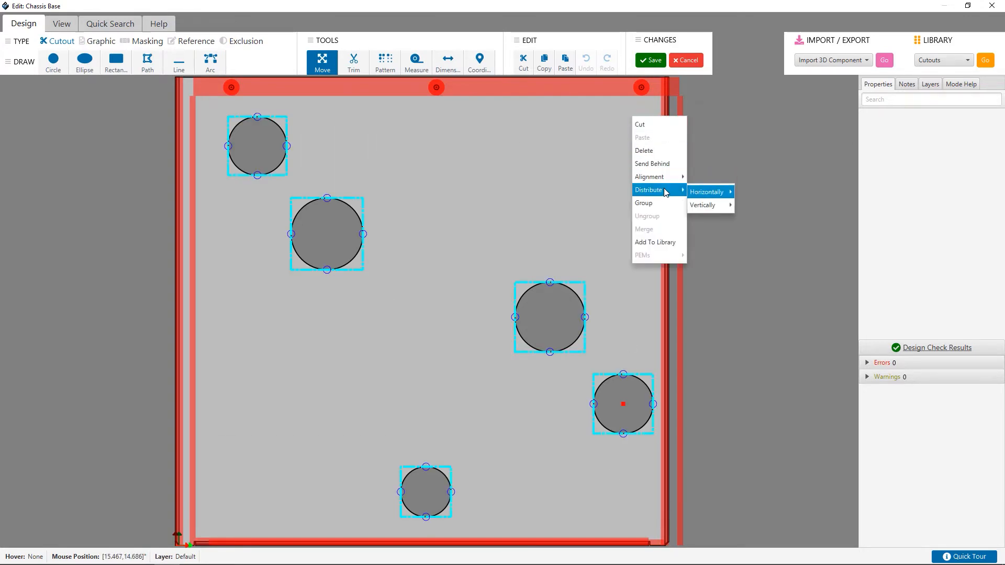
mouse_move(706, 195)
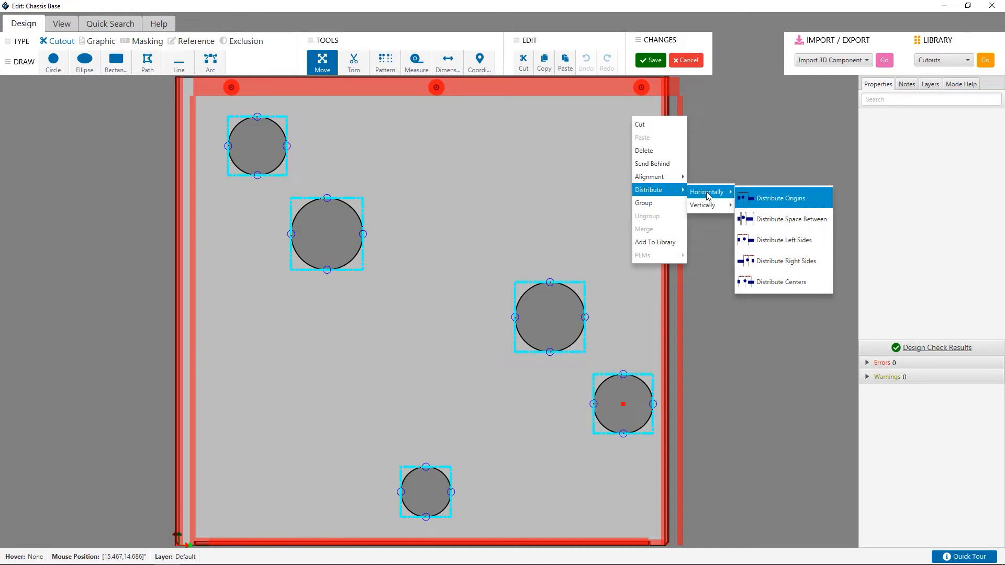
click(409, 443)
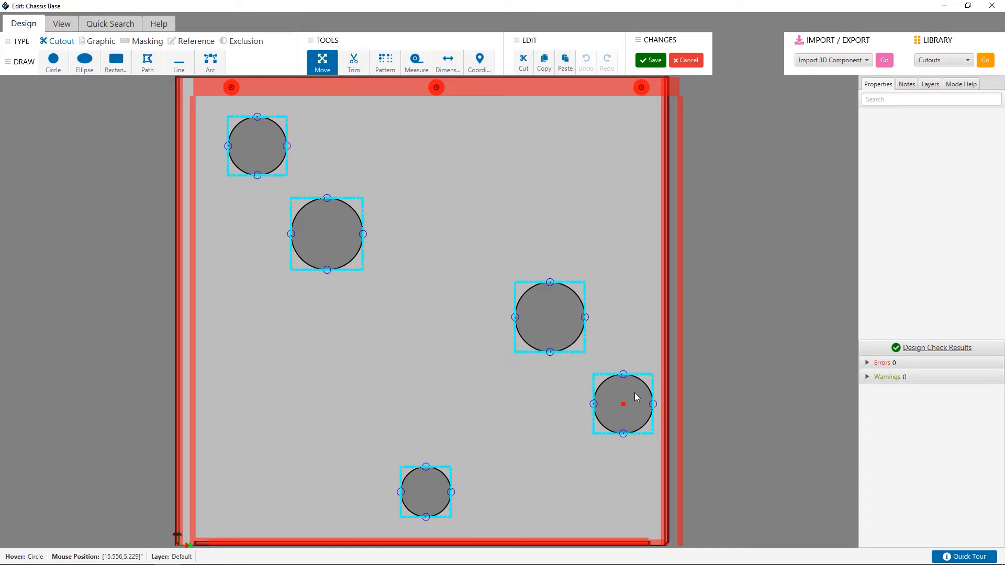
right_click(606, 112)
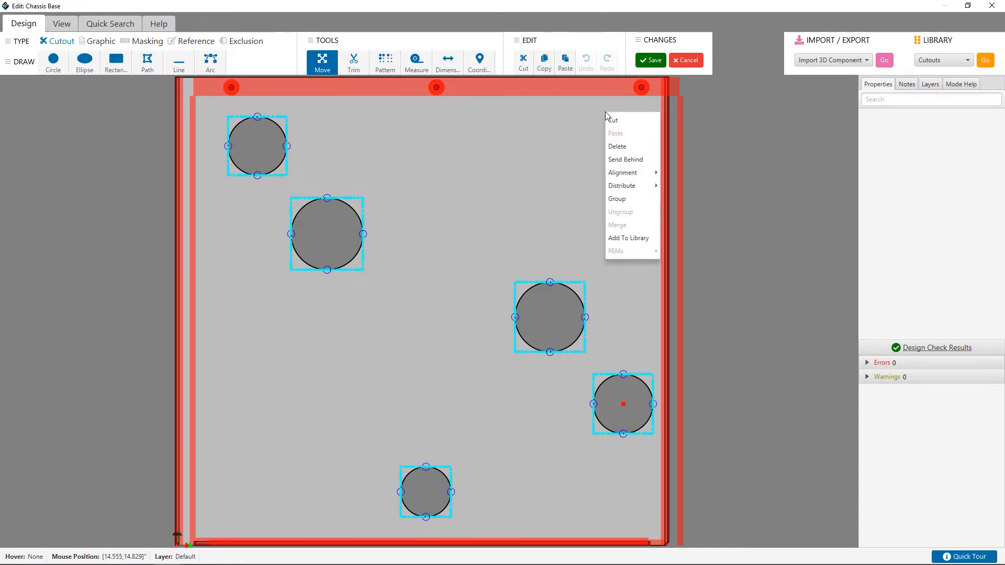
mouse_move(623, 184)
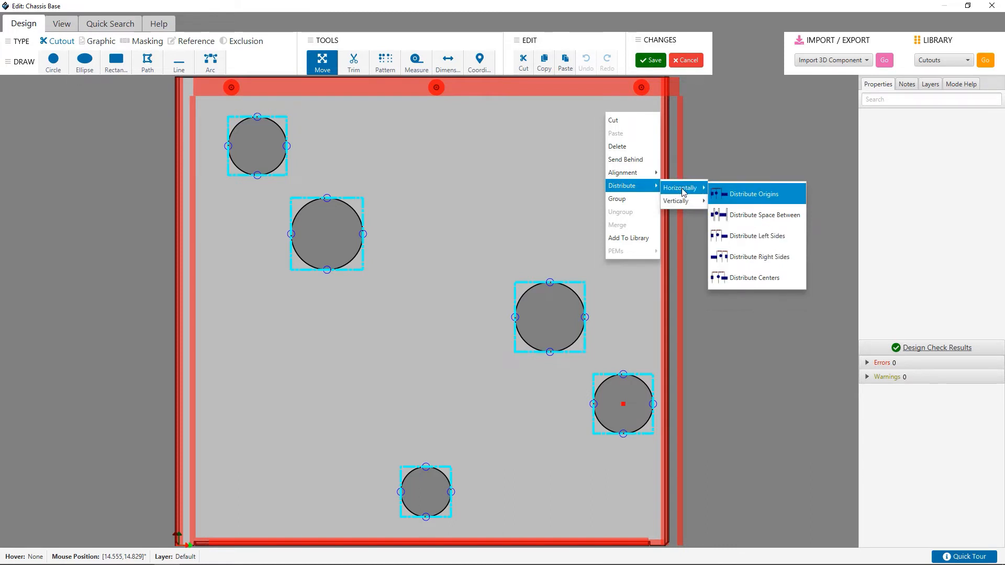
click(791, 196)
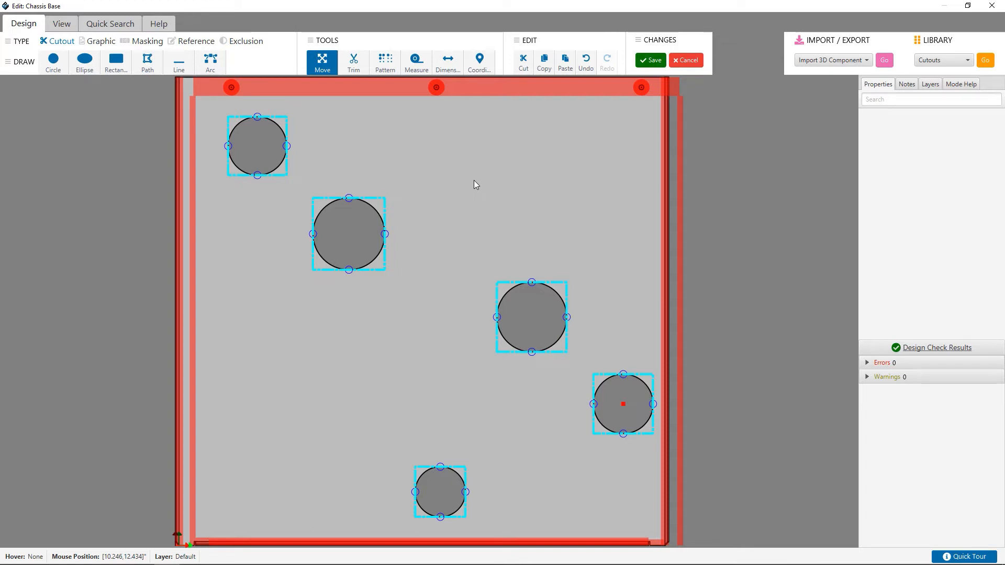
key(ctrl+z)
- Distribute all five circular cutouts on the Chassis Base horizontally with equal space between them
drag(206, 107, 652, 513)
right_click(608, 140)
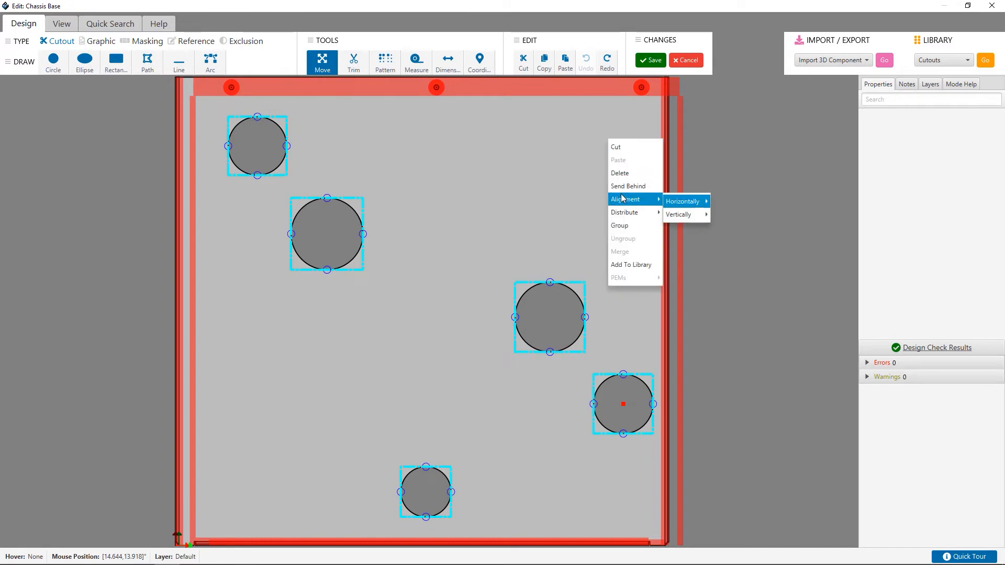
click(753, 221)
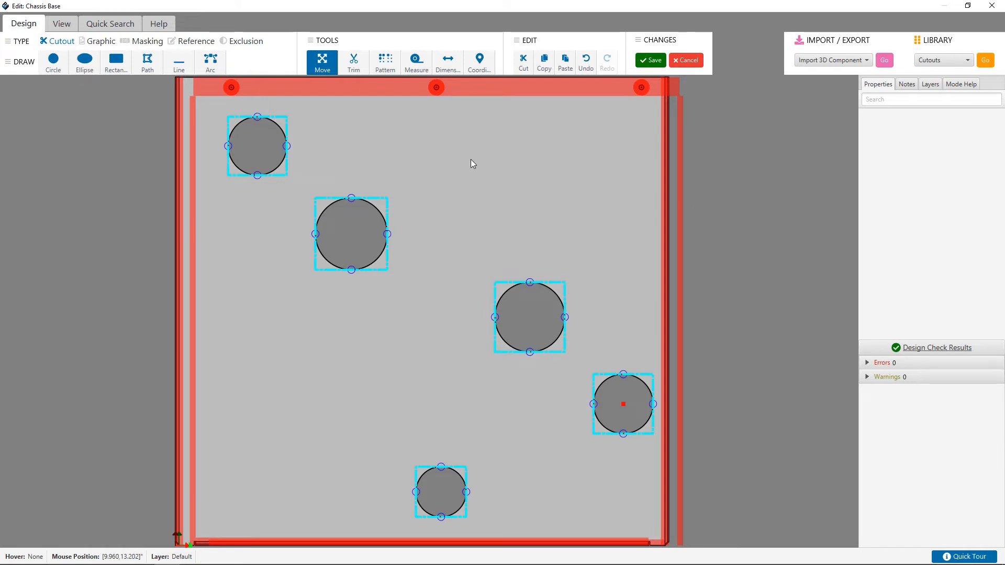
- Undo the equal-space distribution, try distributing the five circular cutouts horizontally by their left sides, and undo that as well
key(ctrl+z)
drag(208, 114, 652, 501)
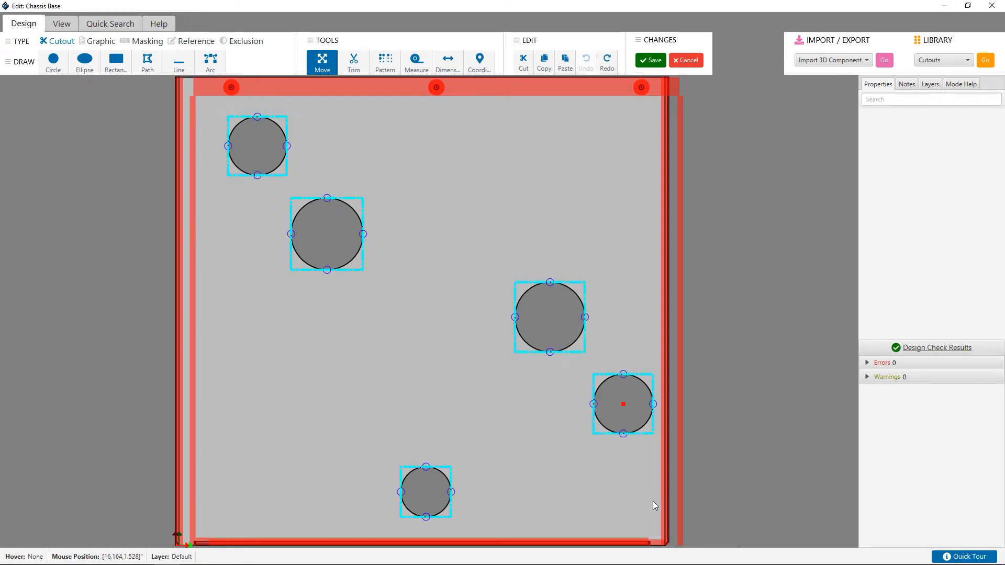
right_click(584, 129)
mouse_move(615, 204)
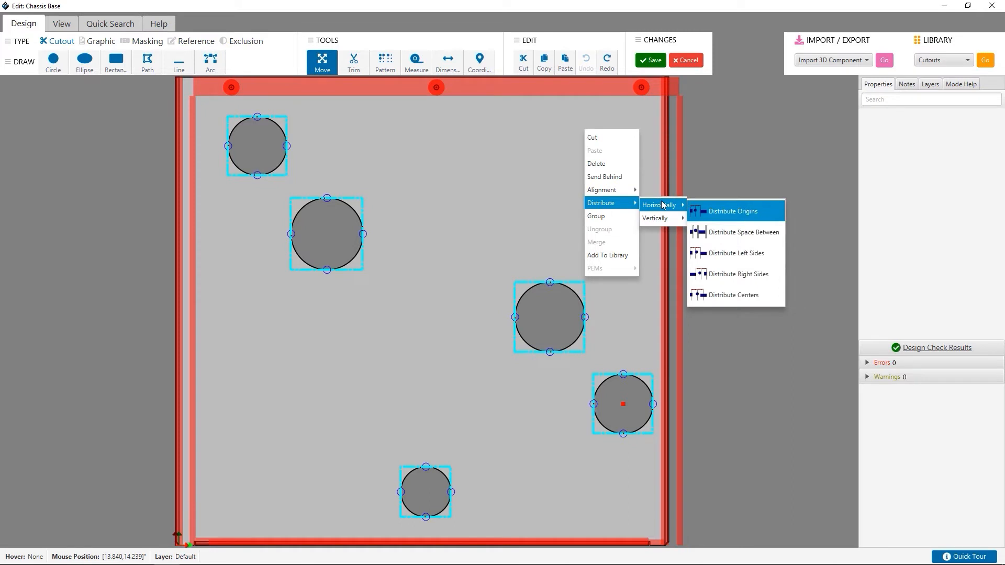
click(720, 252)
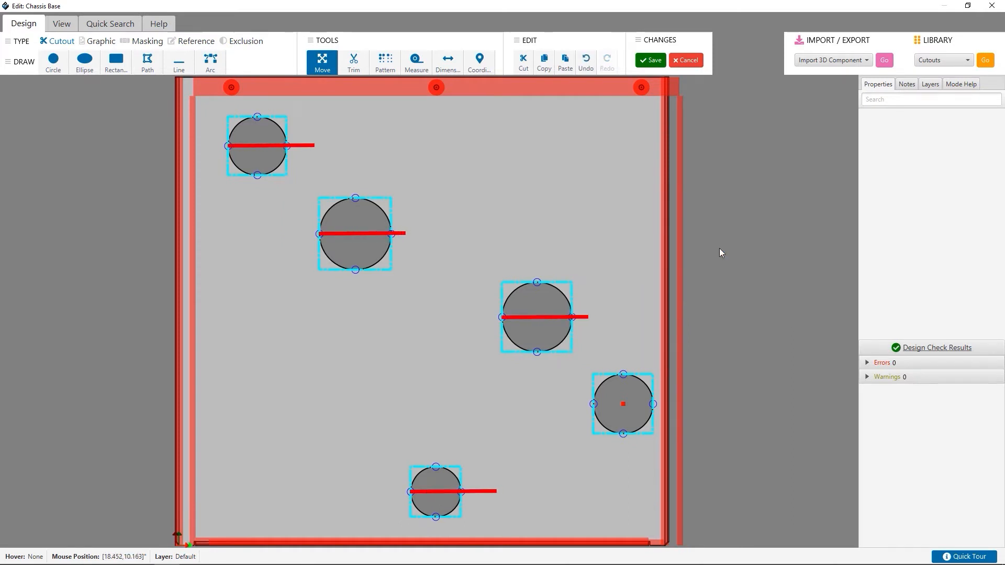
key(ctrl+z)
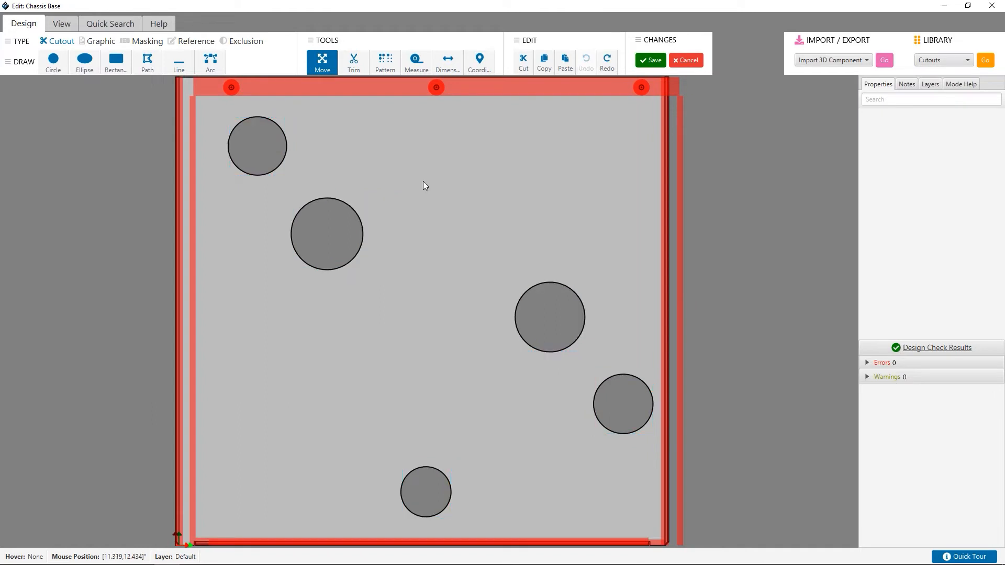
- Try distributing the five circular cutouts on the Chassis Base horizontally by their right sides, and undo the distribution
drag(224, 121, 646, 518)
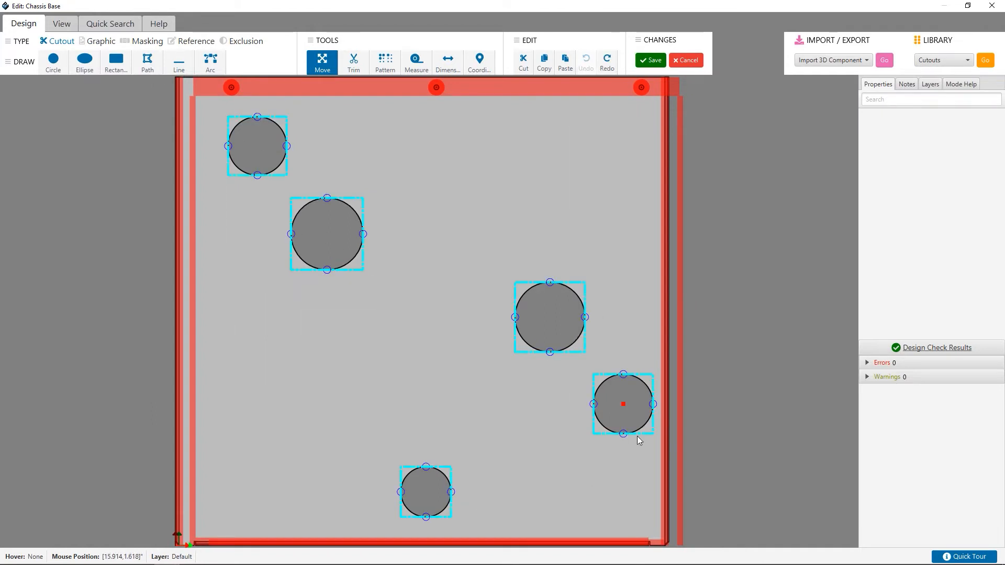
right_click(612, 139)
mouse_move(633, 212)
mouse_move(704, 213)
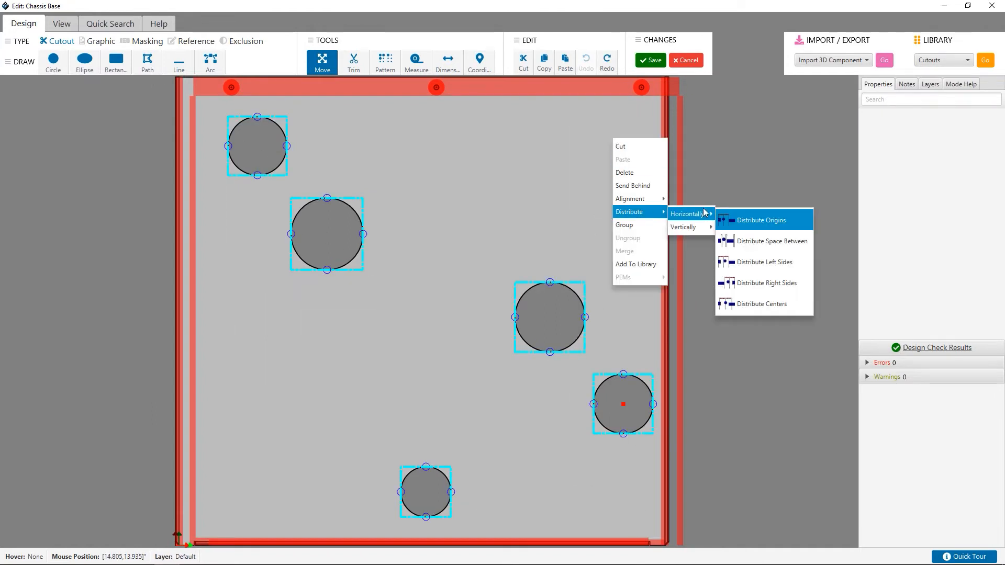
click(762, 281)
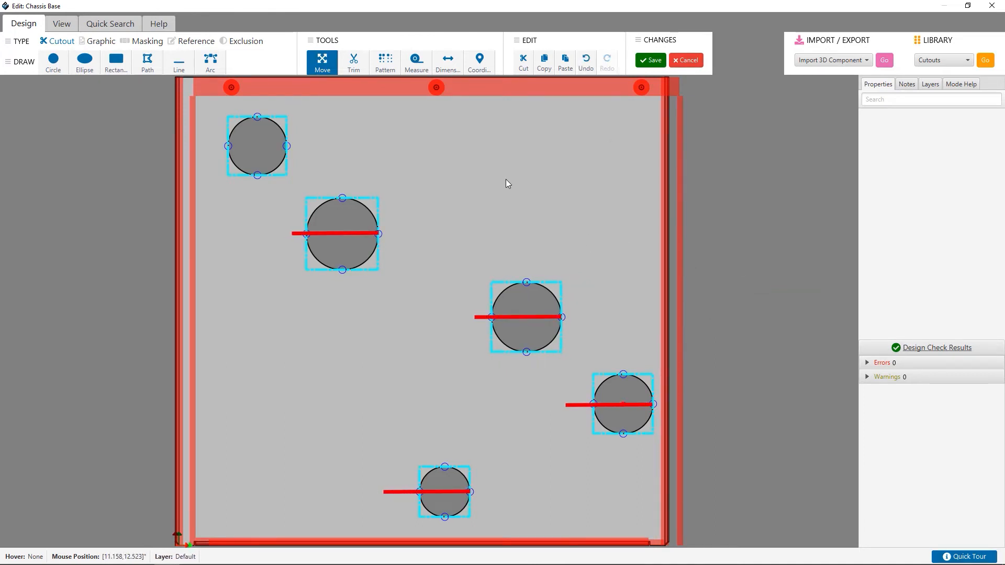
key(ctrl+z)
- Try distributing the five circular cutouts on the Chassis Base horizontally by their centers, and undo the distribution
drag(220, 114, 633, 477)
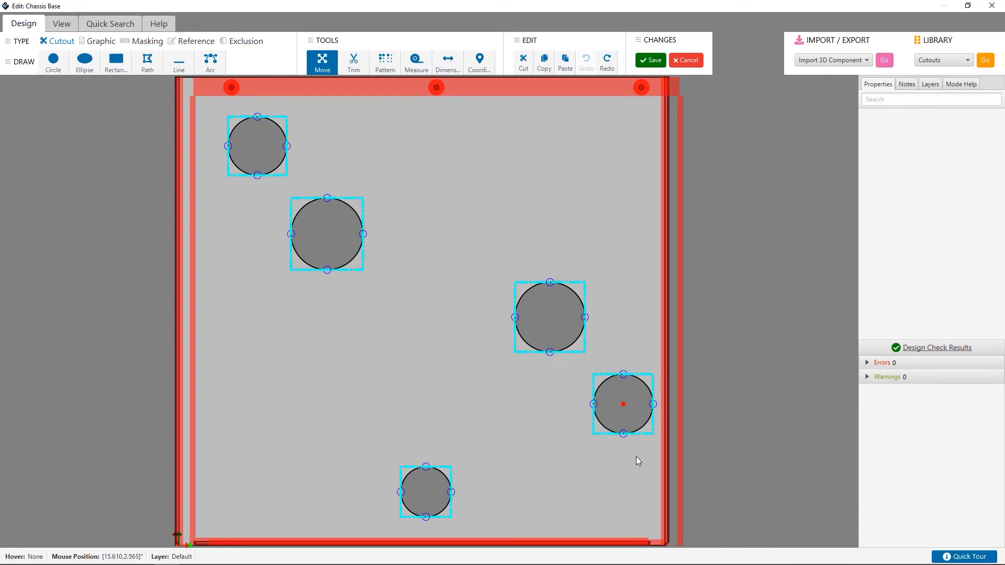
right_click(588, 141)
mouse_move(623, 224)
mouse_move(684, 218)
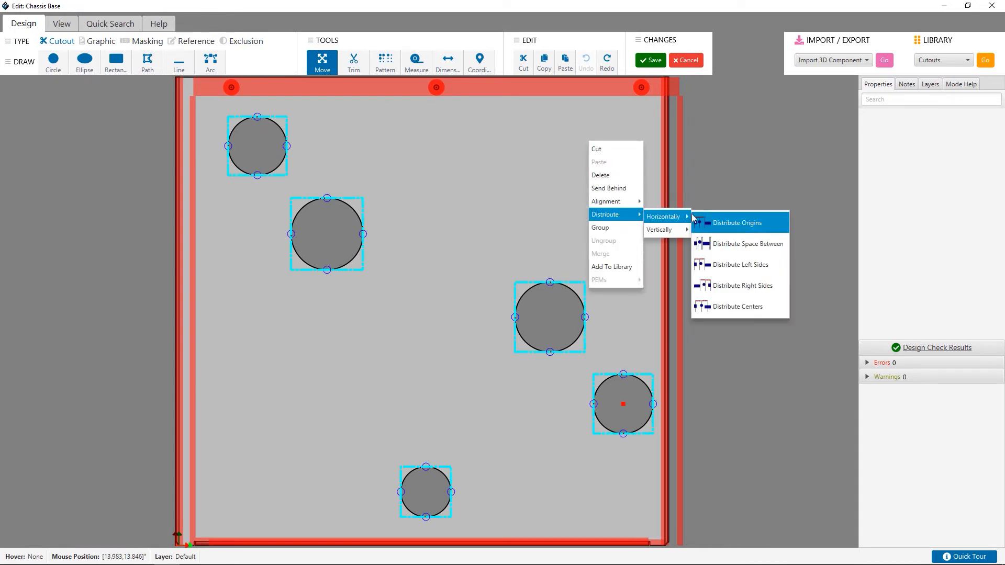
click(738, 305)
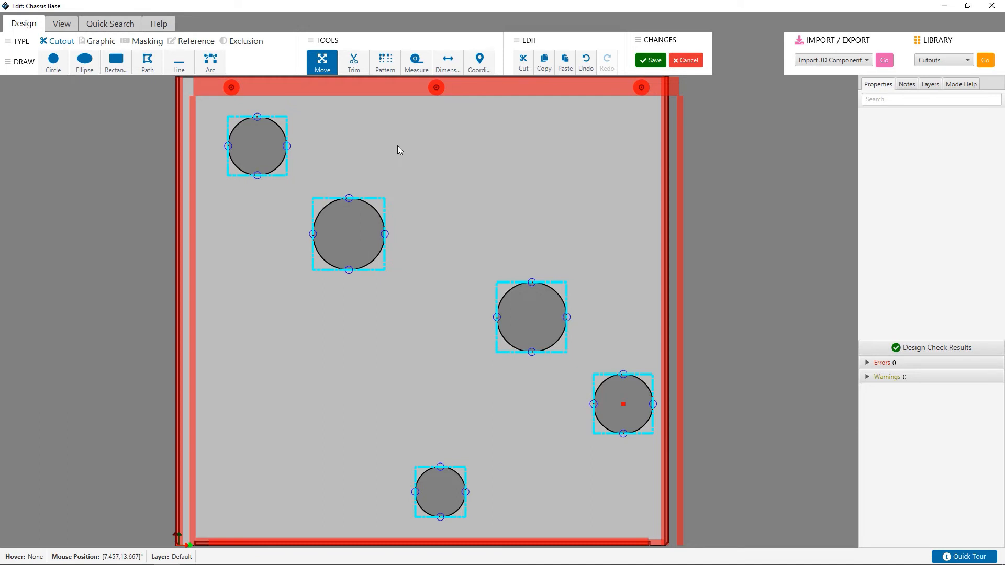
key(ctrl+z)
- Distribute the five circular cutouts on the Chassis Base vertically with equal space between them
drag(226, 106, 649, 500)
right_click(607, 149)
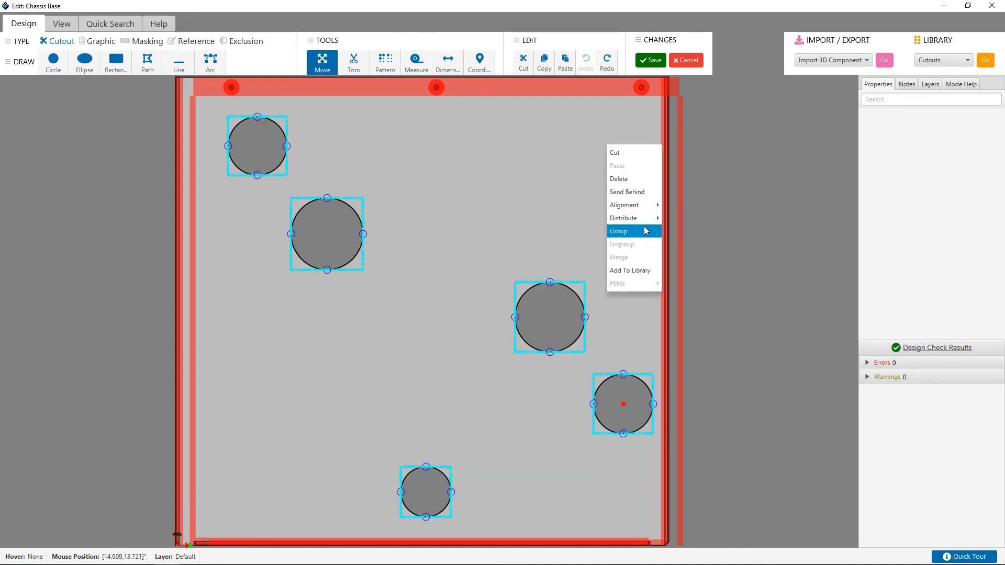
mouse_move(644, 219)
mouse_move(701, 224)
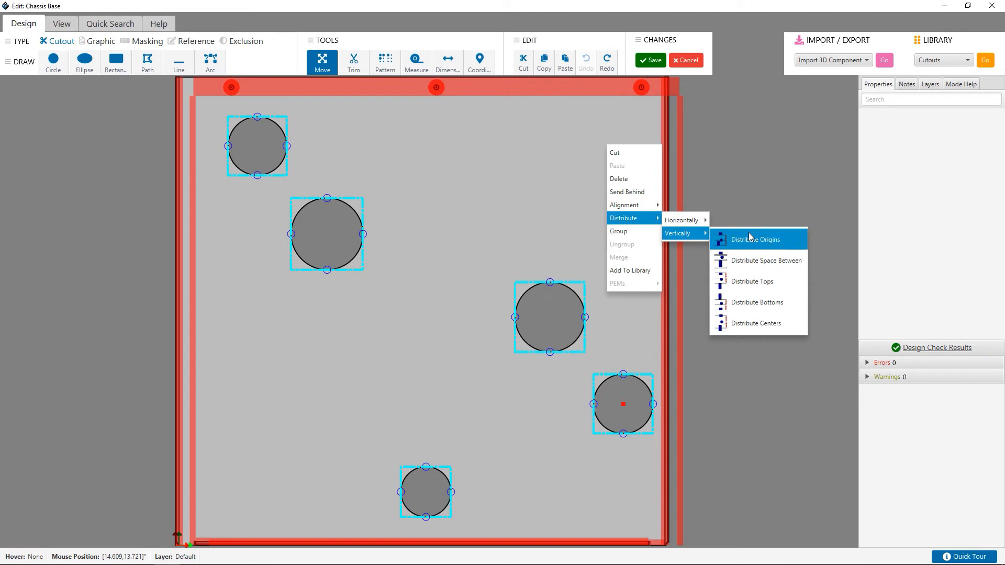
click(749, 238)
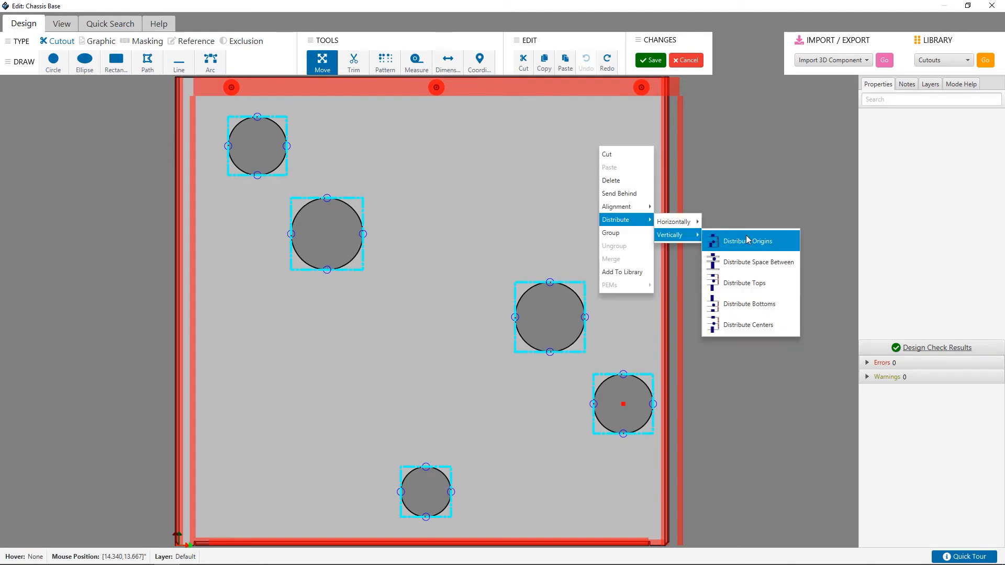
click(767, 258)
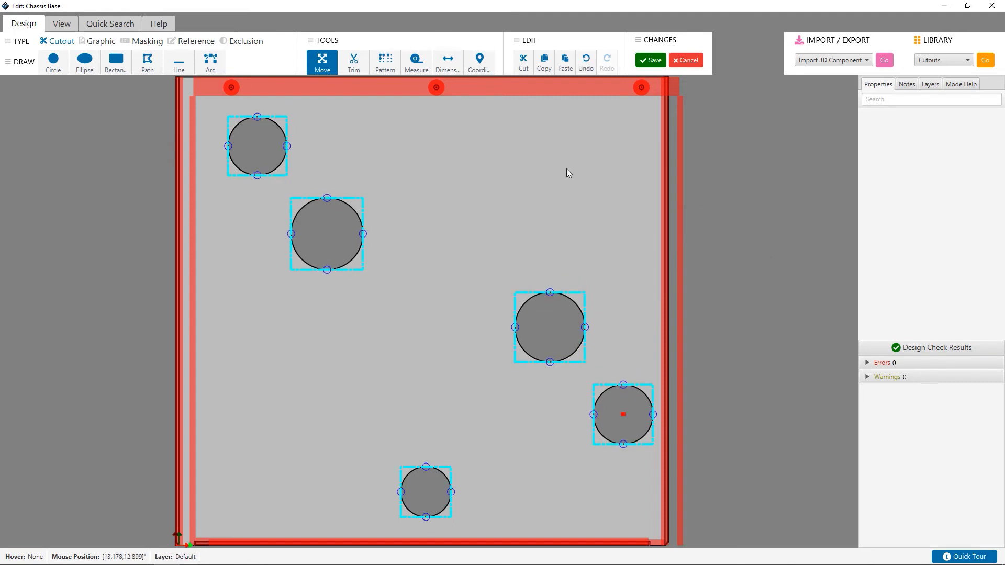
- Try distributing the five circular cutouts on the Chassis Base vertically by their tops, and undo the distribution
right_click(610, 147)
mouse_move(631, 219)
mouse_move(683, 234)
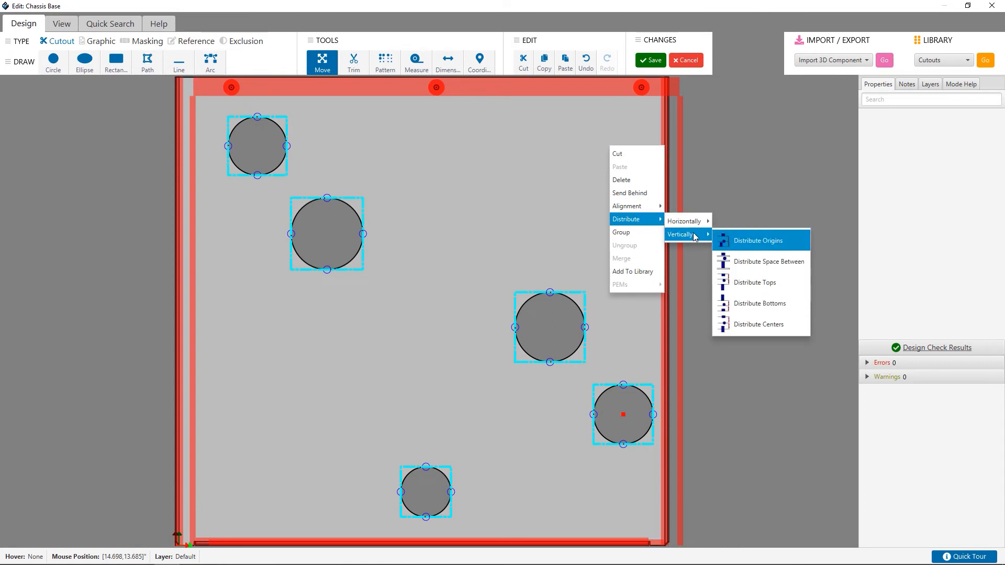
click(755, 282)
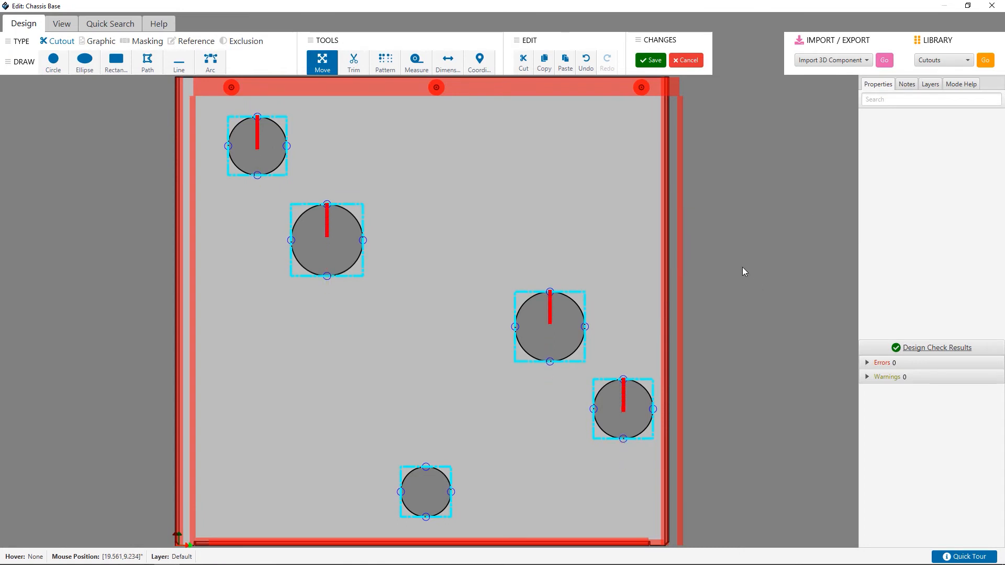
key(ctrl+z)
- Try distributing the five circular cutouts on the Chassis Base vertically by their bottoms, and undo the distribution
right_click(605, 163)
mouse_move(636, 236)
mouse_move(677, 240)
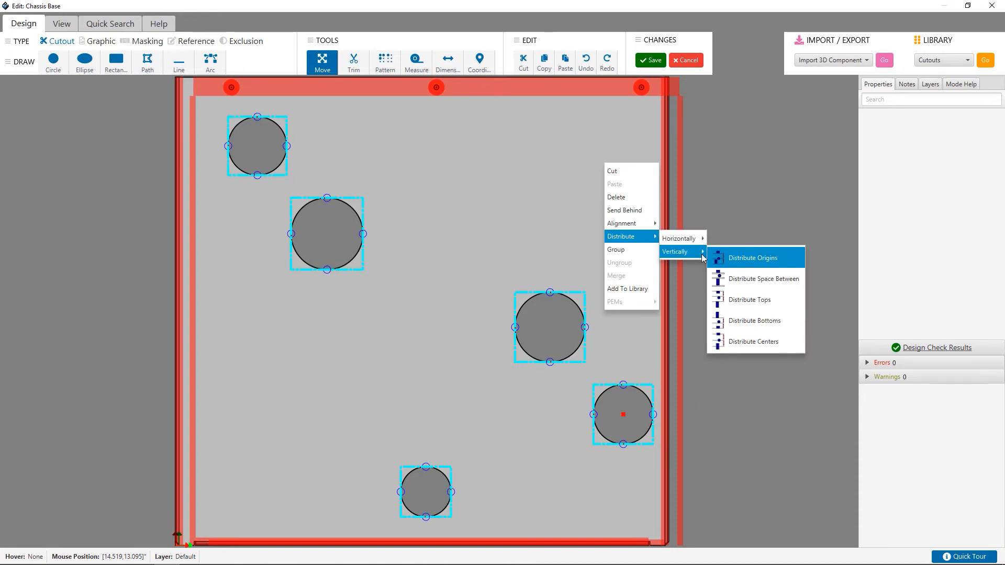
click(759, 321)
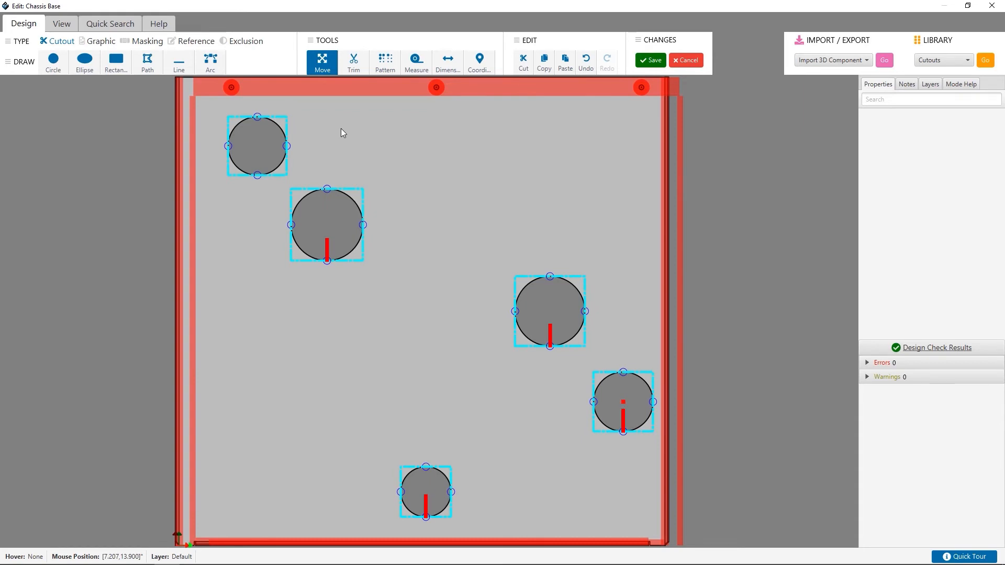
key(ctrl+z)
- Distribute the five circular cutouts on the Chassis Base vertically by their centers
right_click(603, 169)
mouse_move(619, 241)
mouse_move(674, 257)
click(767, 348)
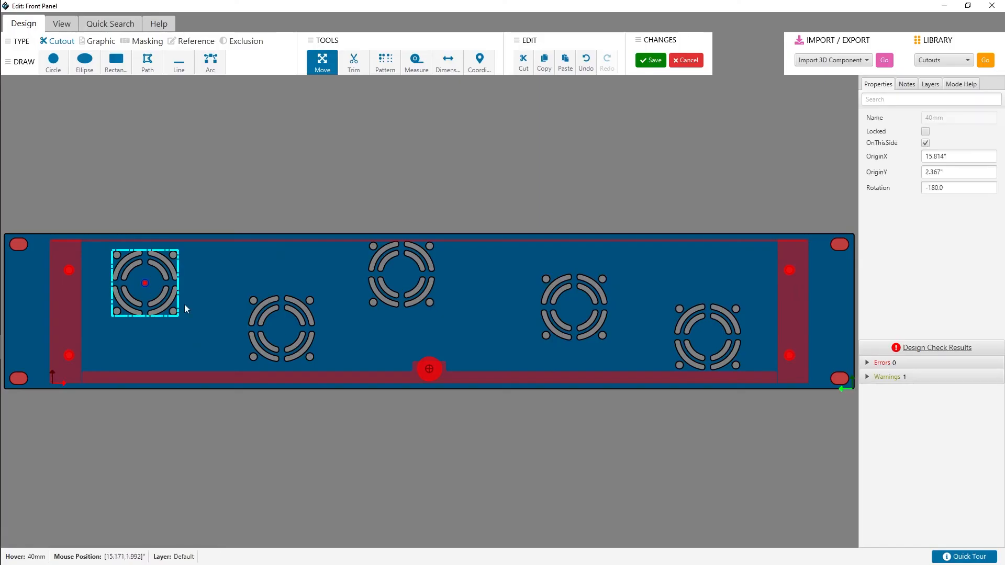
- Align the five 40mm fan cutouts on the Front Panel horizontally by their tops
shift+click(297, 336)
shift+click(401, 277)
shift+click(578, 314)
shift+click(727, 358)
right_click(722, 348)
mouse_move(769, 409)
mouse_move(817, 423)
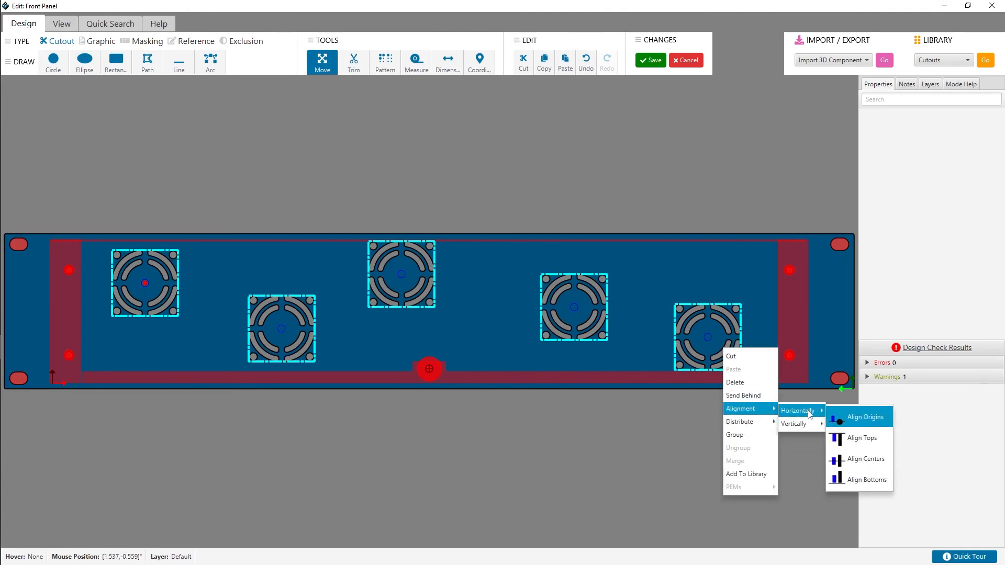
click(864, 436)
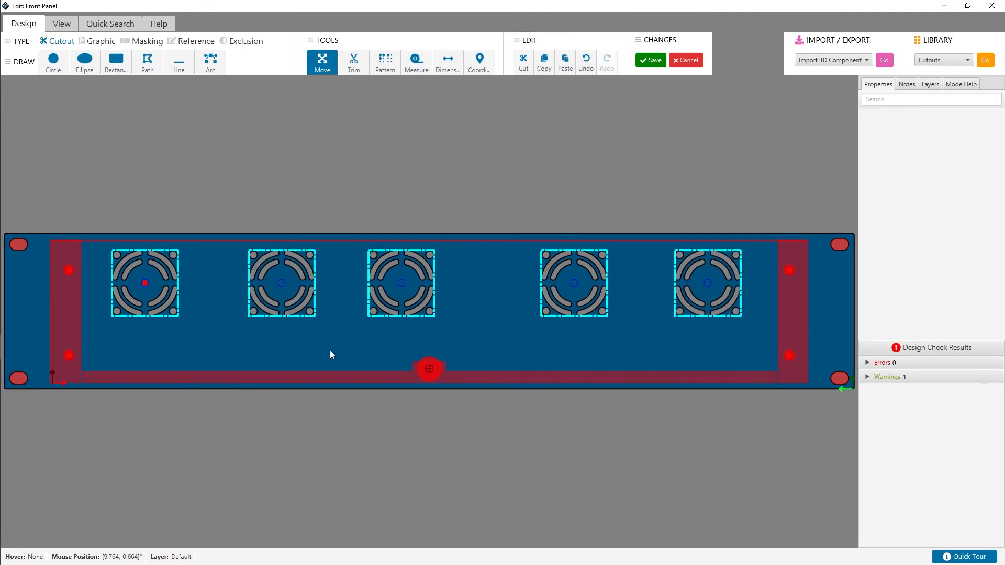
- Distribute the five fan cutouts on the Front Panel horizontally with equal space between them, and save the panel changes
click(310, 433)
drag(99, 245, 742, 334)
right_click(696, 307)
mouse_move(733, 385)
mouse_move(777, 391)
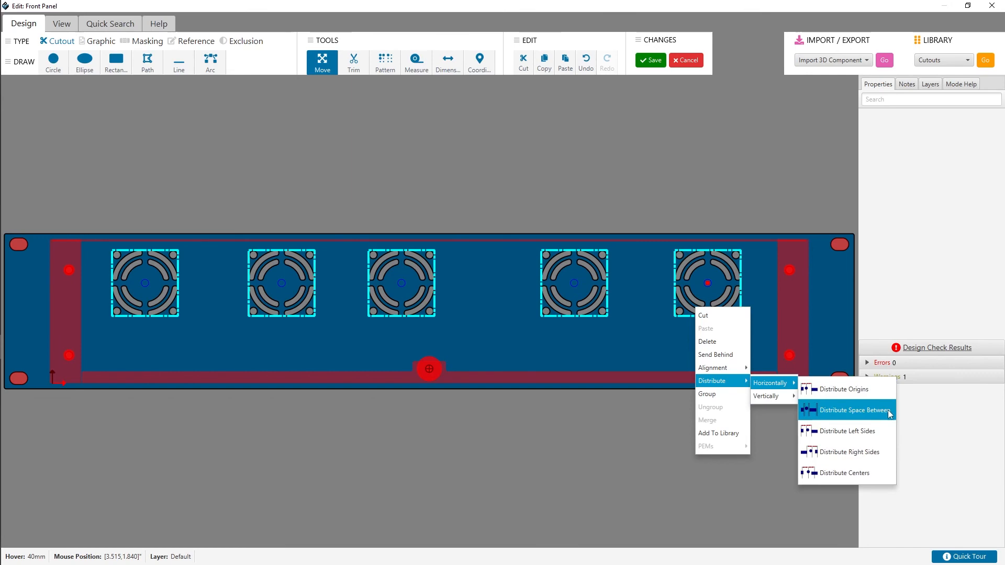
click(864, 410)
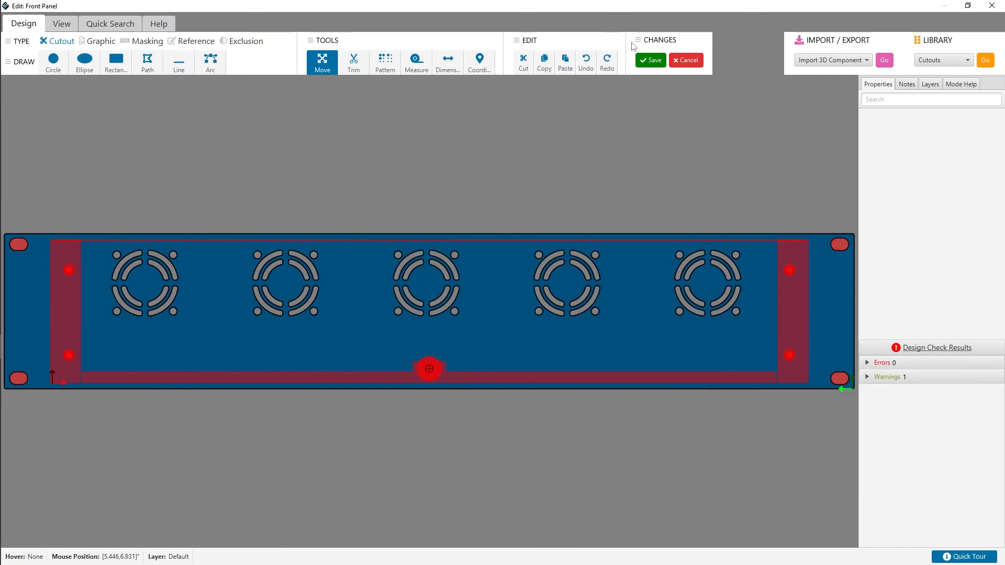
click(651, 60)
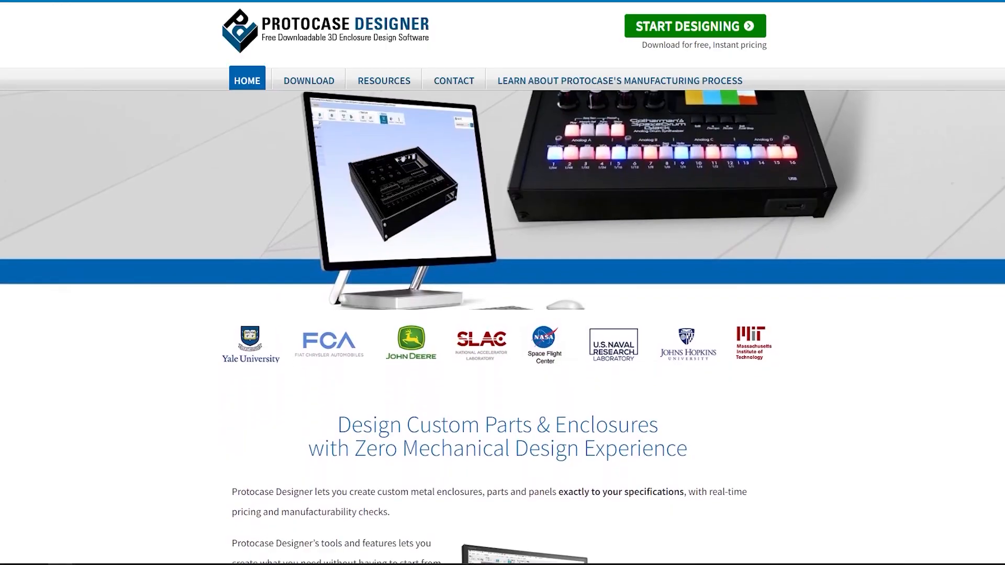
scroll(502, 327, down, 2)
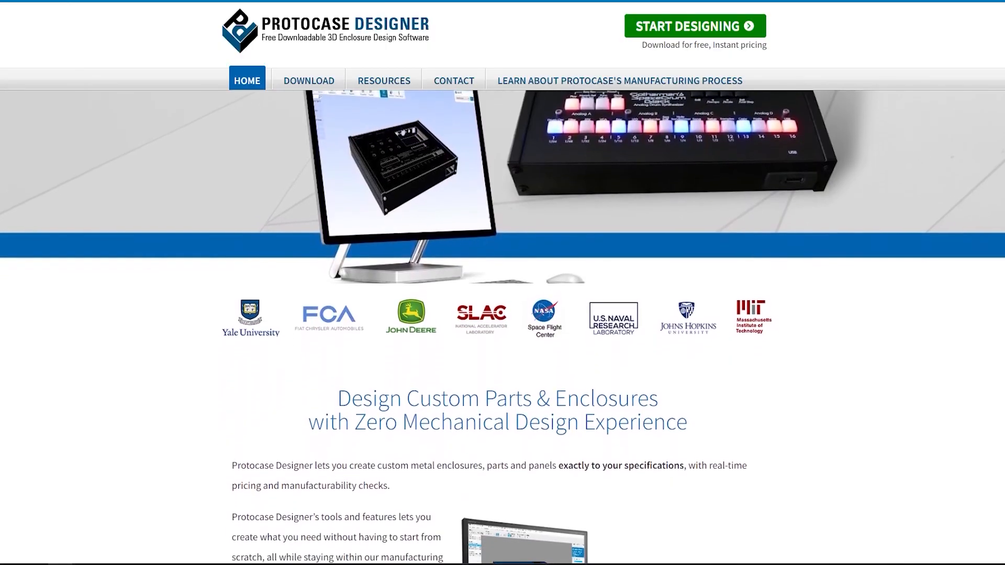
scroll(502, 327, down, 2)
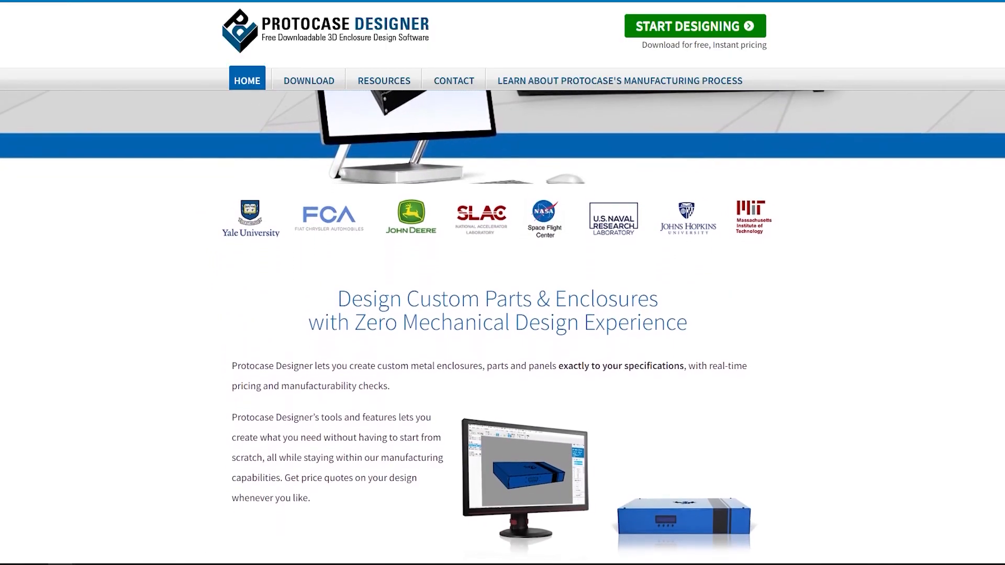
scroll(503, 327, down, 2)
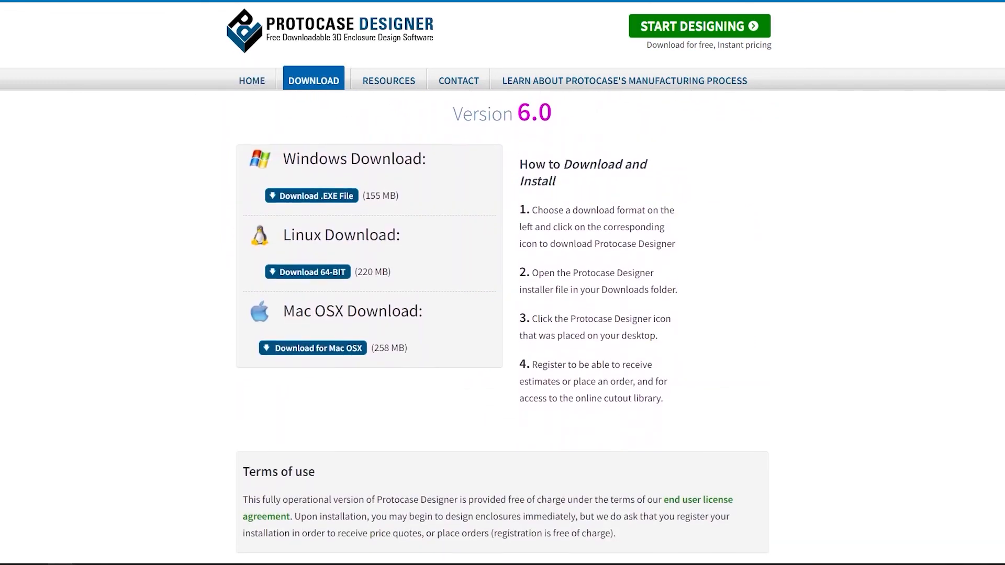
scroll(503, 327, up, 1)
scroll(502, 327, up, 2)
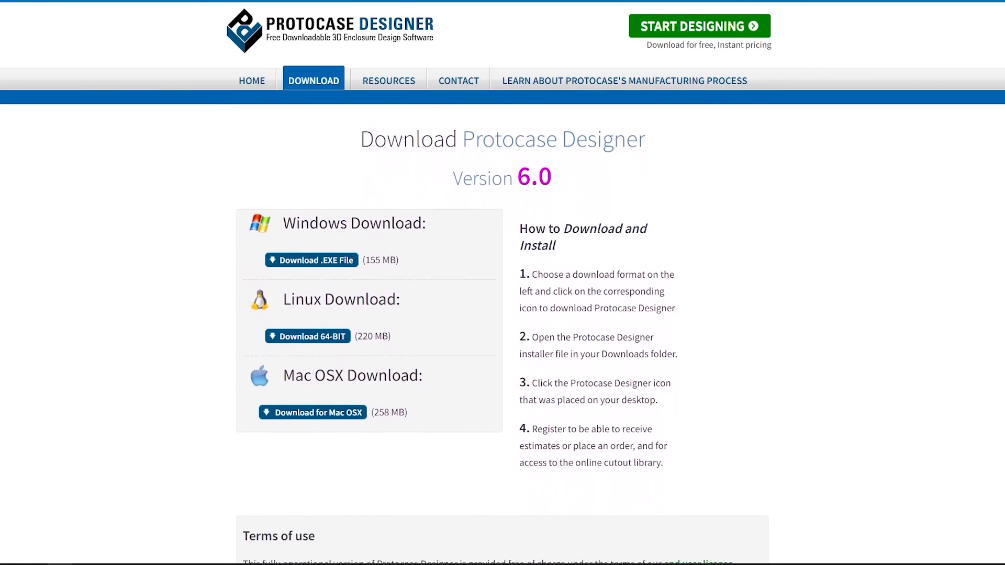